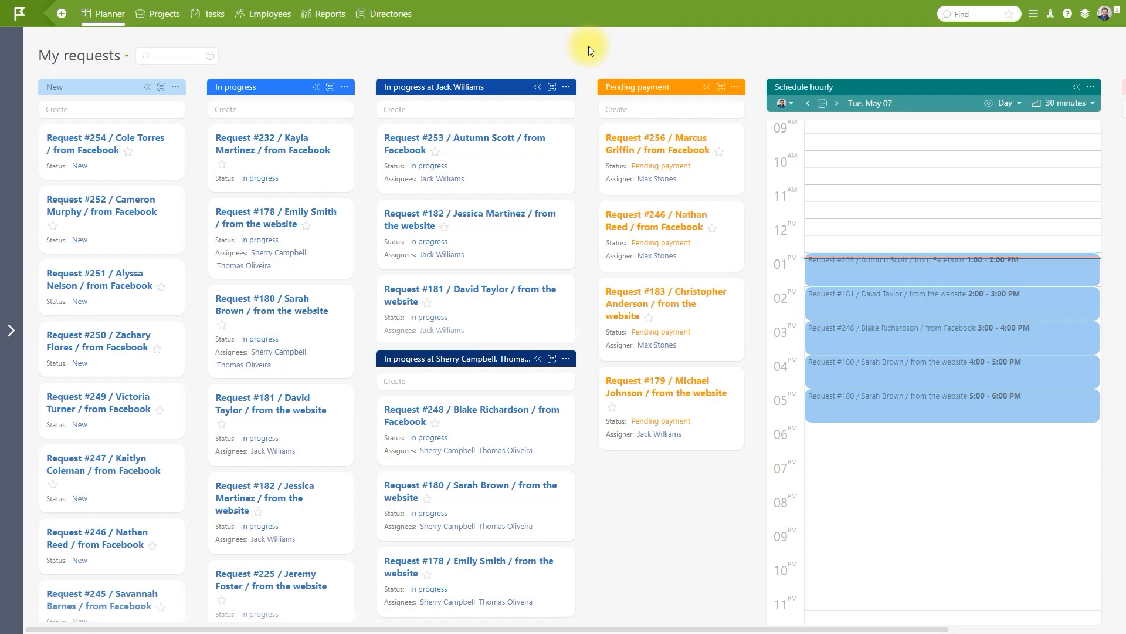
Test the New column's filter in Testing mode against the Facebook request, Request #232.
{"action": "left_click", "coordinate": [176, 89]}
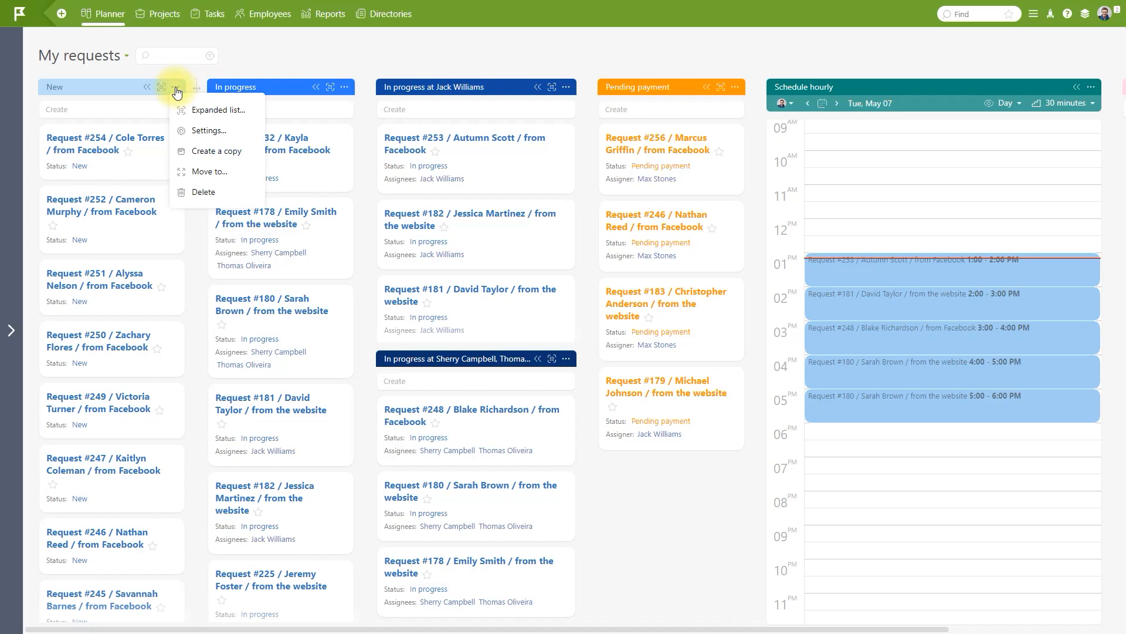
{"action": "left_click", "coordinate": [199, 128]}
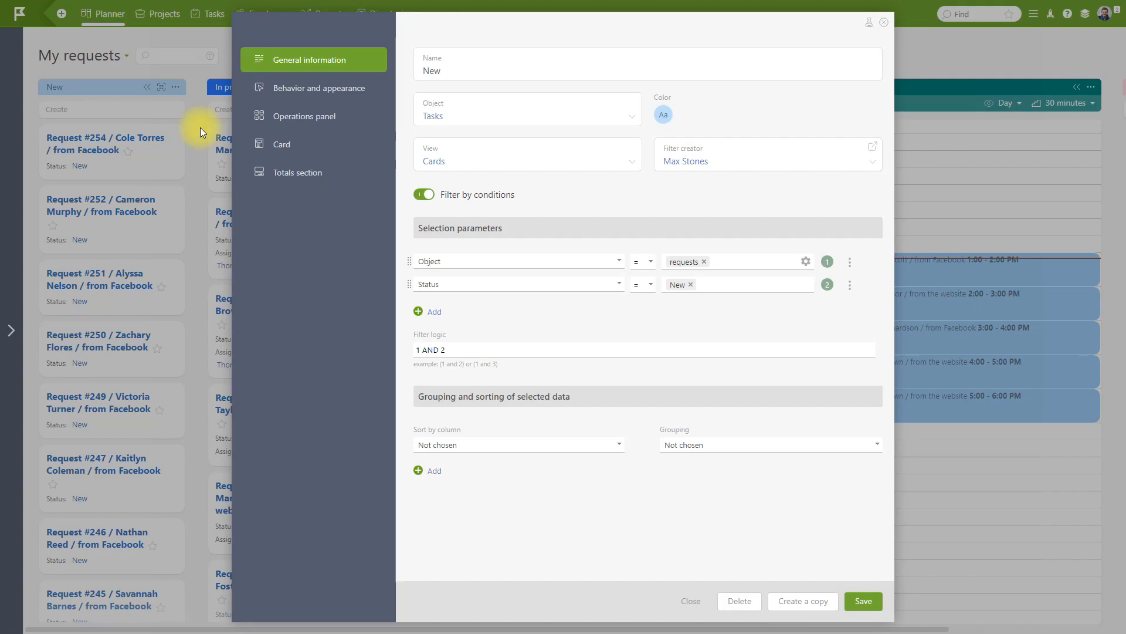
{"action": "left_click", "coordinate": [869, 23]}
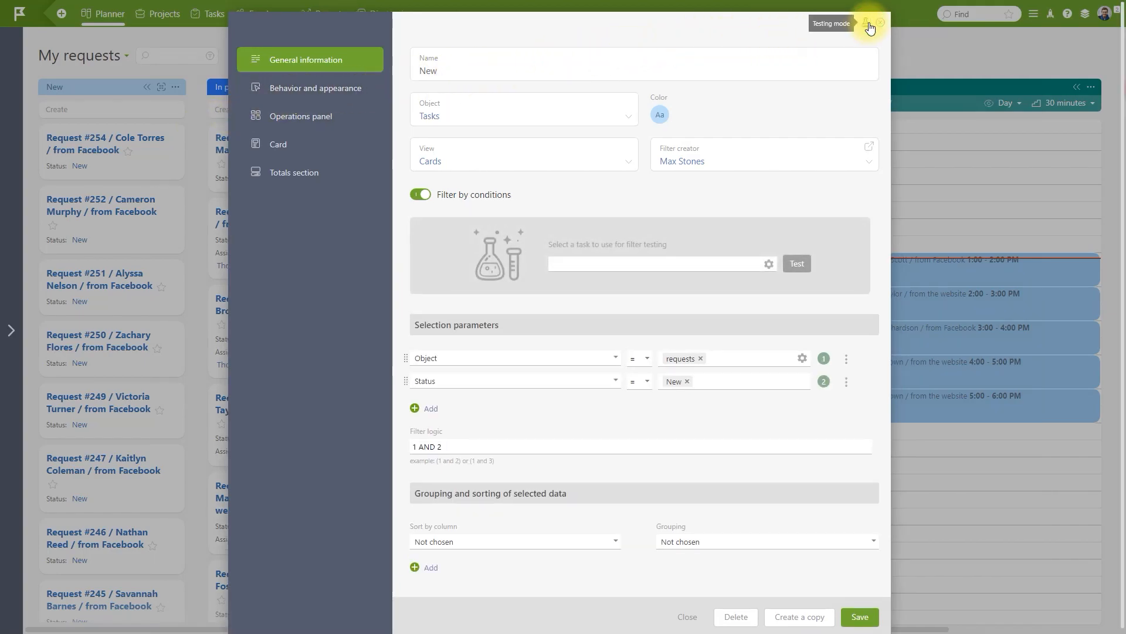
{"action": "left_click", "coordinate": [755, 263]}
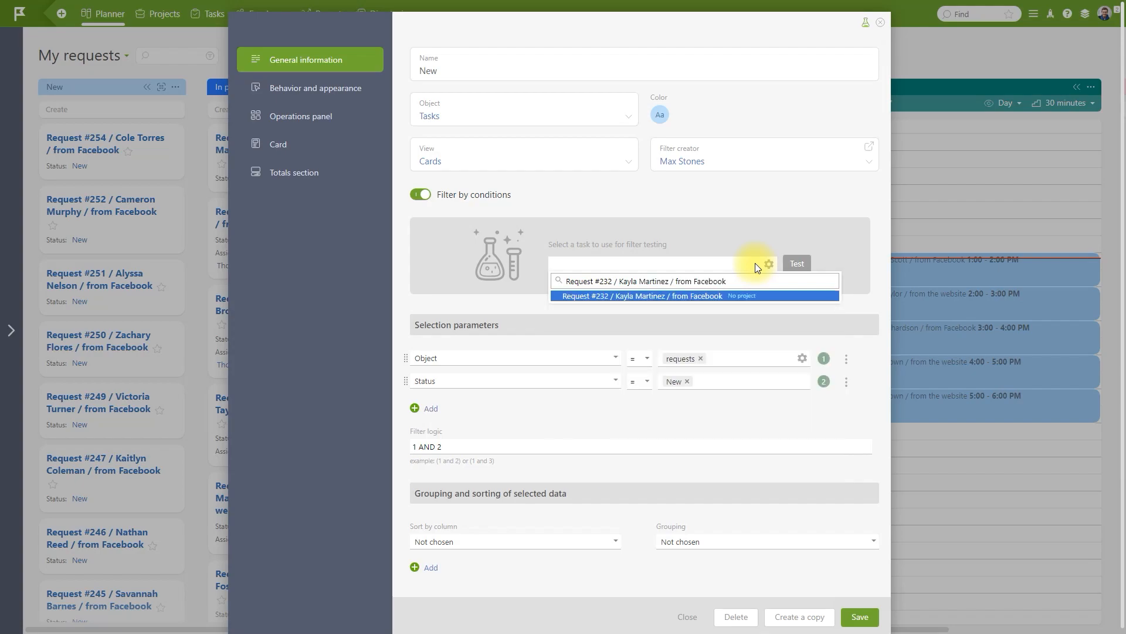
{"action": "left_click", "coordinate": [755, 295]}
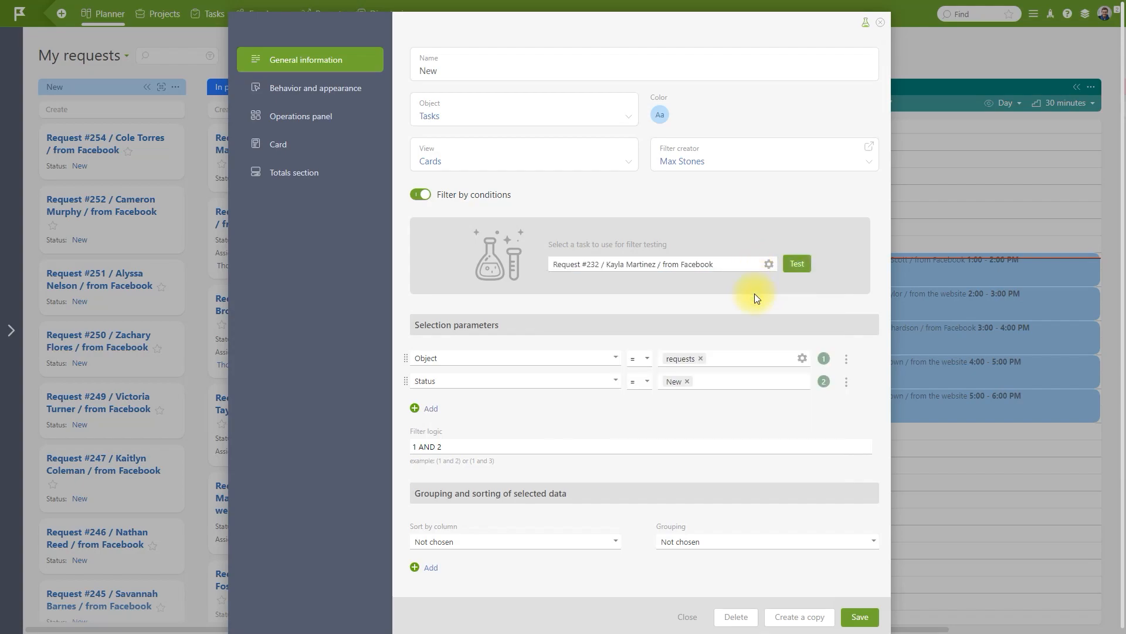
{"action": "left_click", "coordinate": [798, 265]}
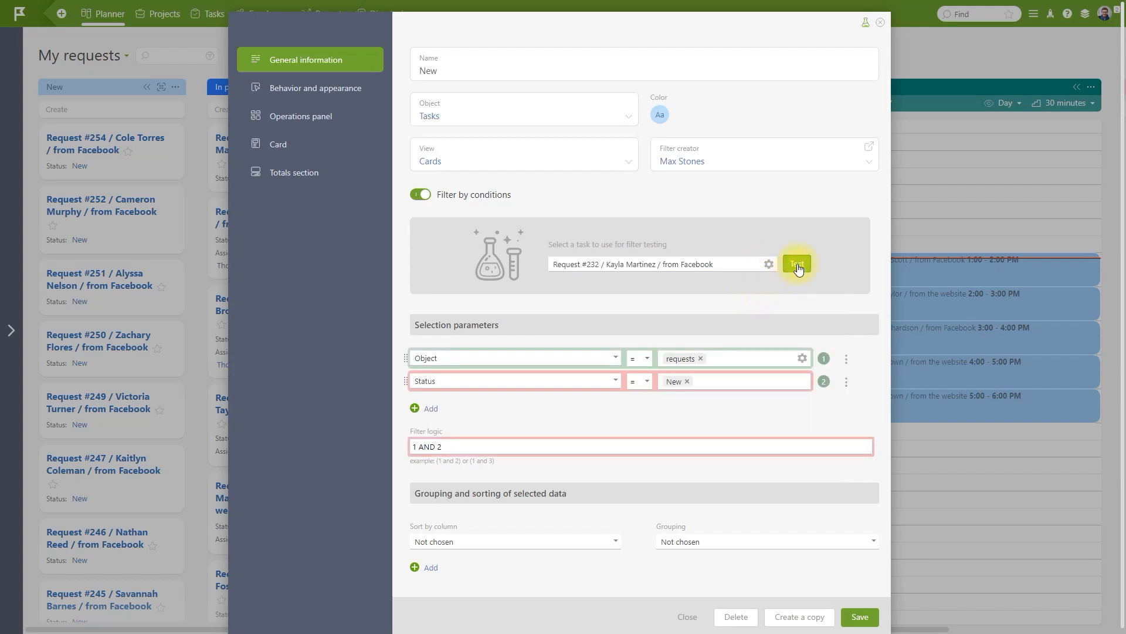
Close the filter settings and change Request #232's status to New.
{"action": "left_click", "coordinate": [880, 25]}
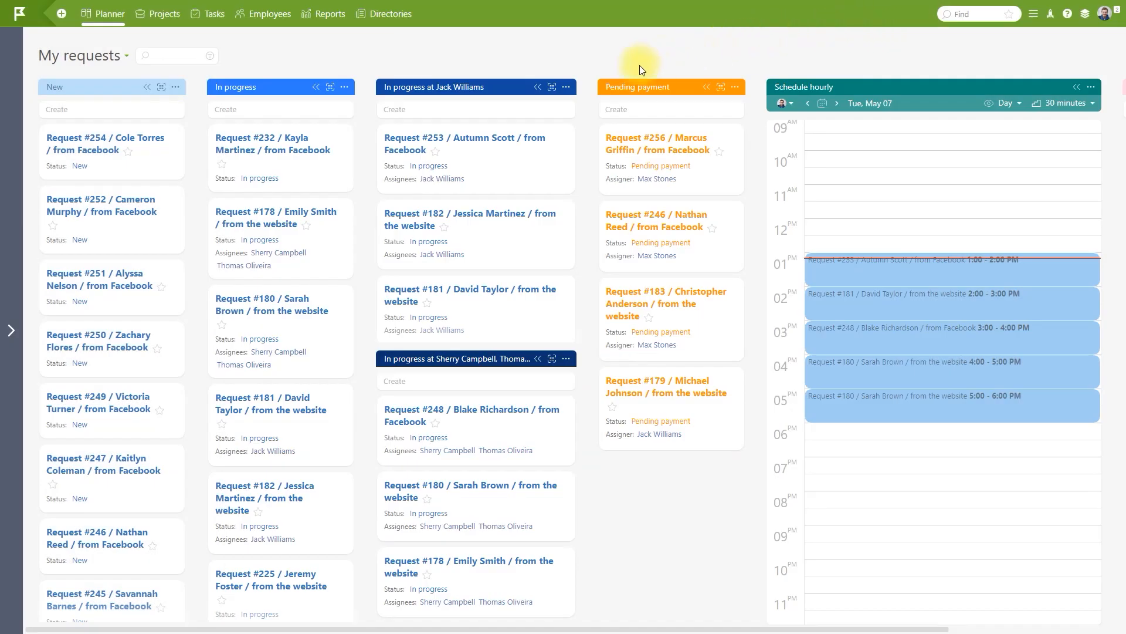
{"action": "left_click", "coordinate": [278, 177]}
{"action": "left_click", "coordinate": [281, 190]}
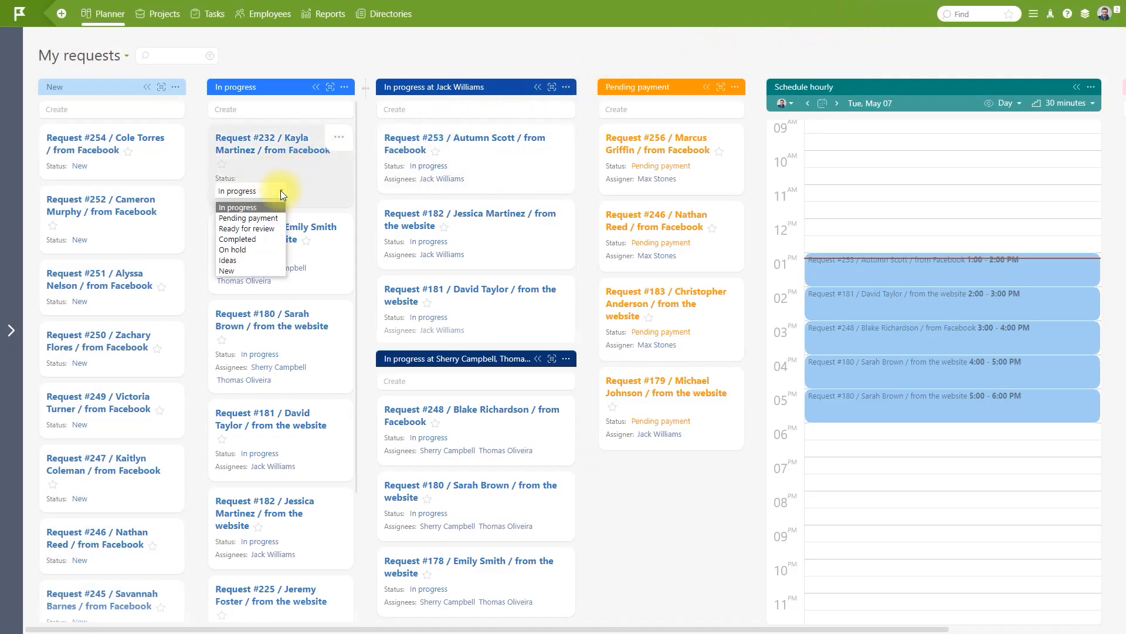
{"action": "left_click", "coordinate": [270, 269]}
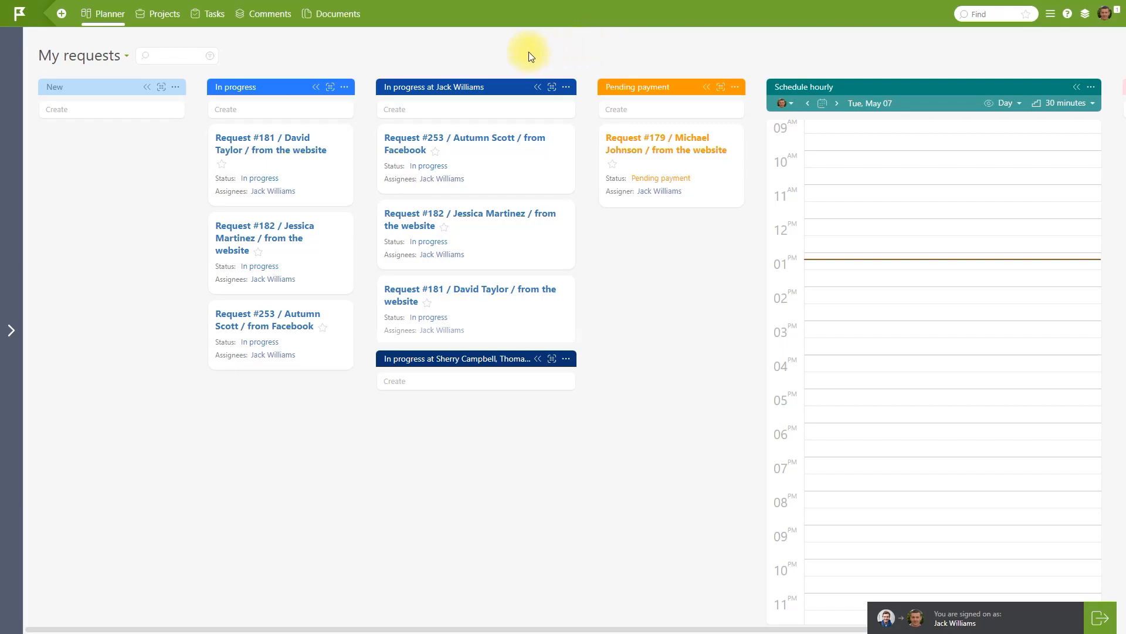
Search for Request #232 in the New column's filter Testing mode, find nothing, and close.
{"action": "left_click", "coordinate": [177, 88]}
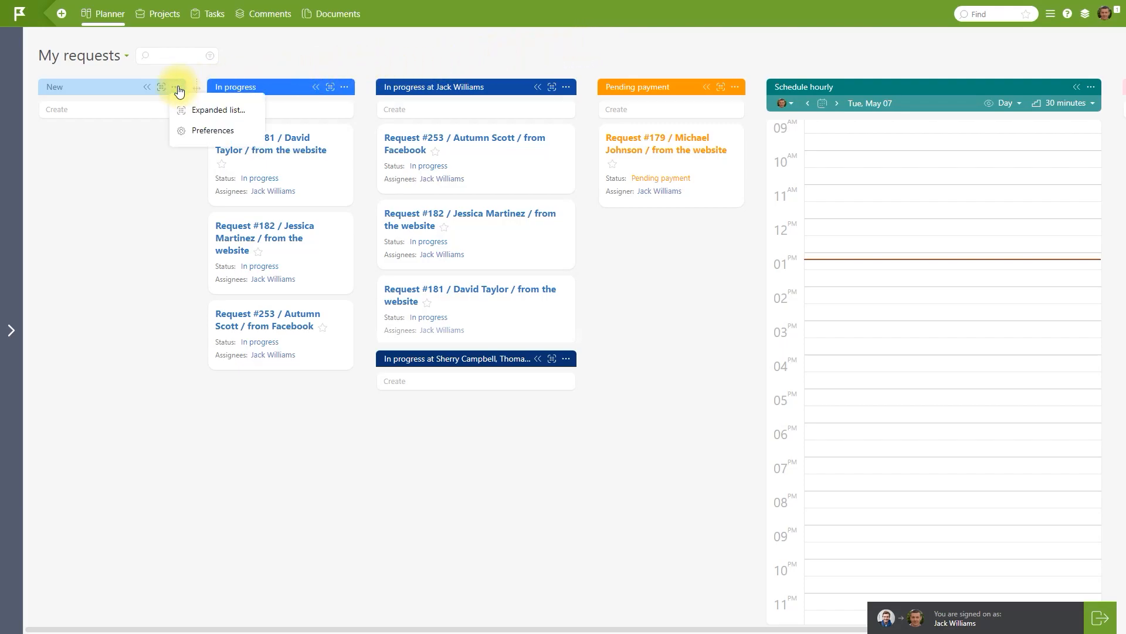
{"action": "left_click", "coordinate": [198, 131]}
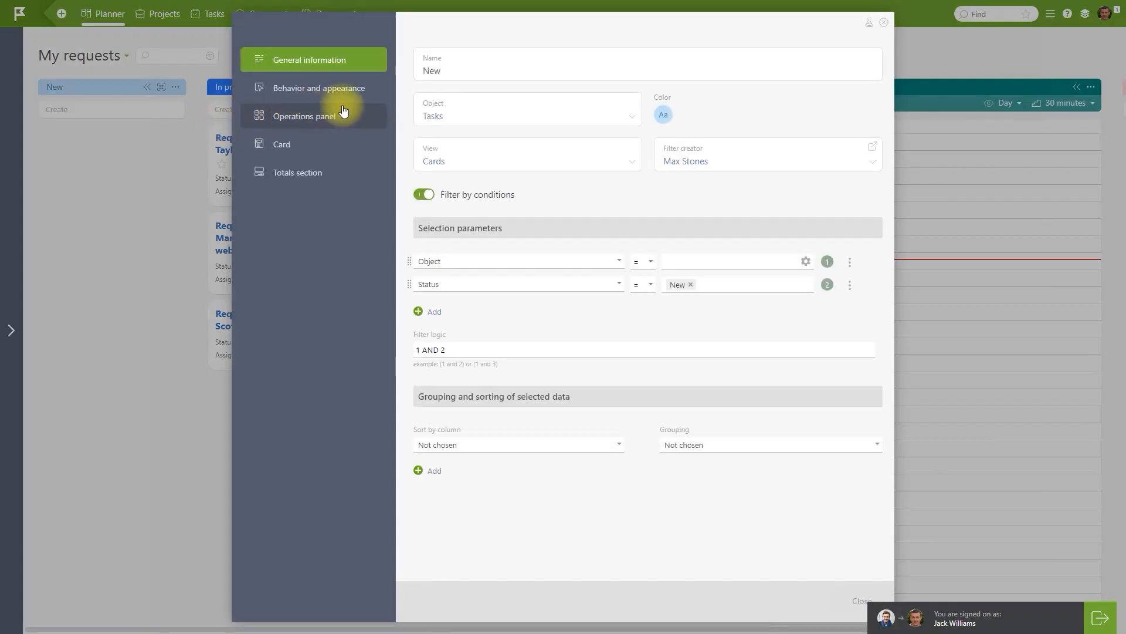
{"action": "left_click", "coordinate": [869, 23]}
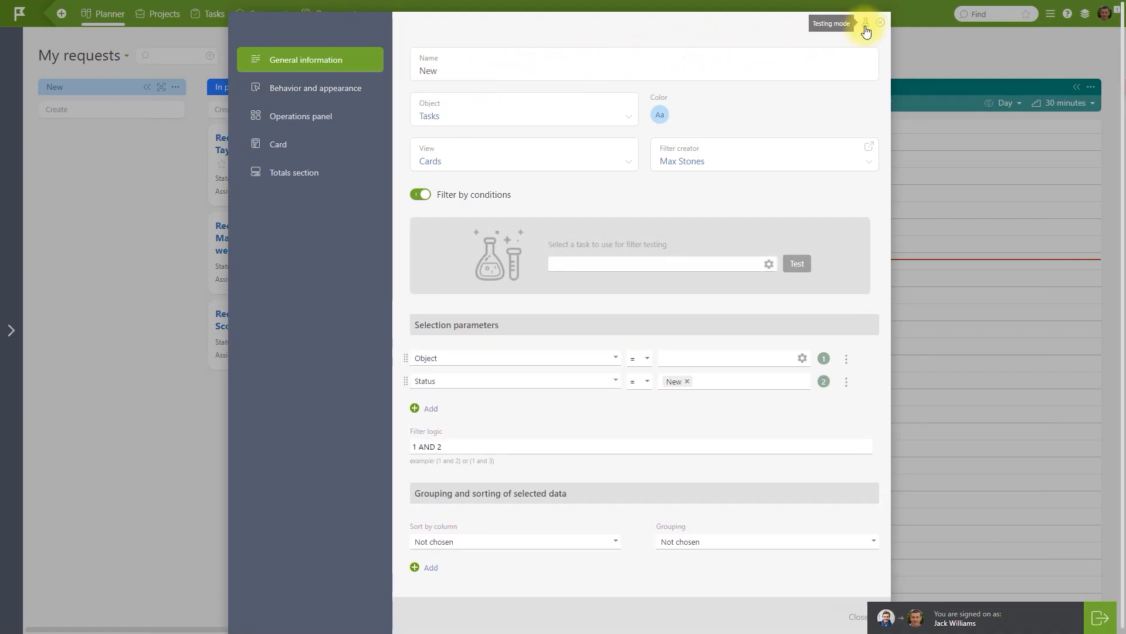
{"action": "left_click", "coordinate": [756, 260]}
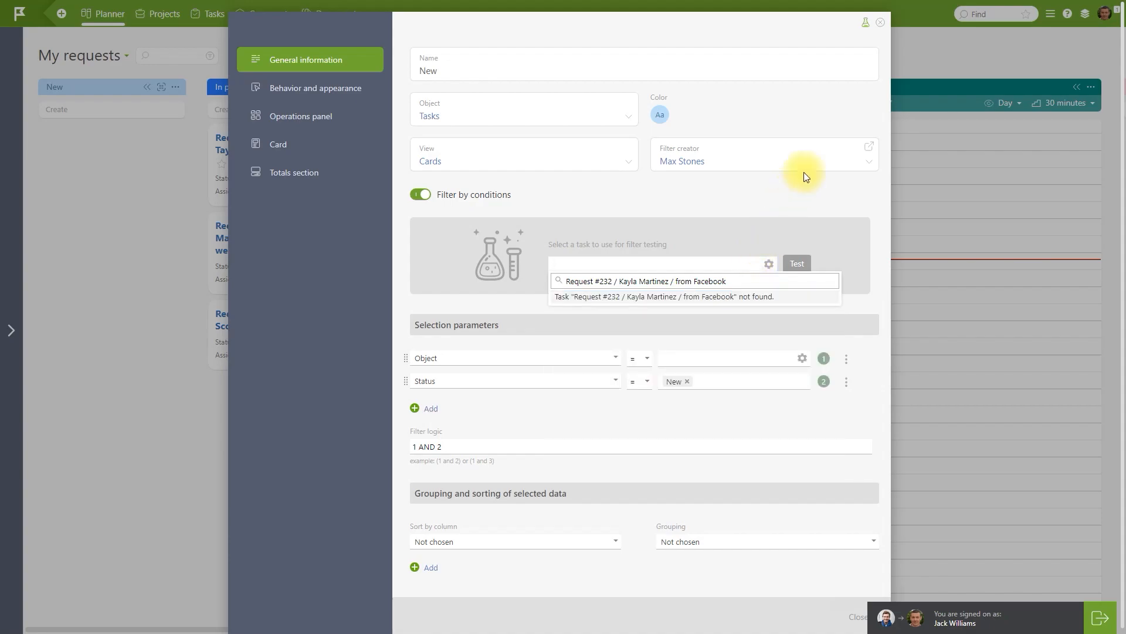
{"action": "left_click", "coordinate": [880, 24]}
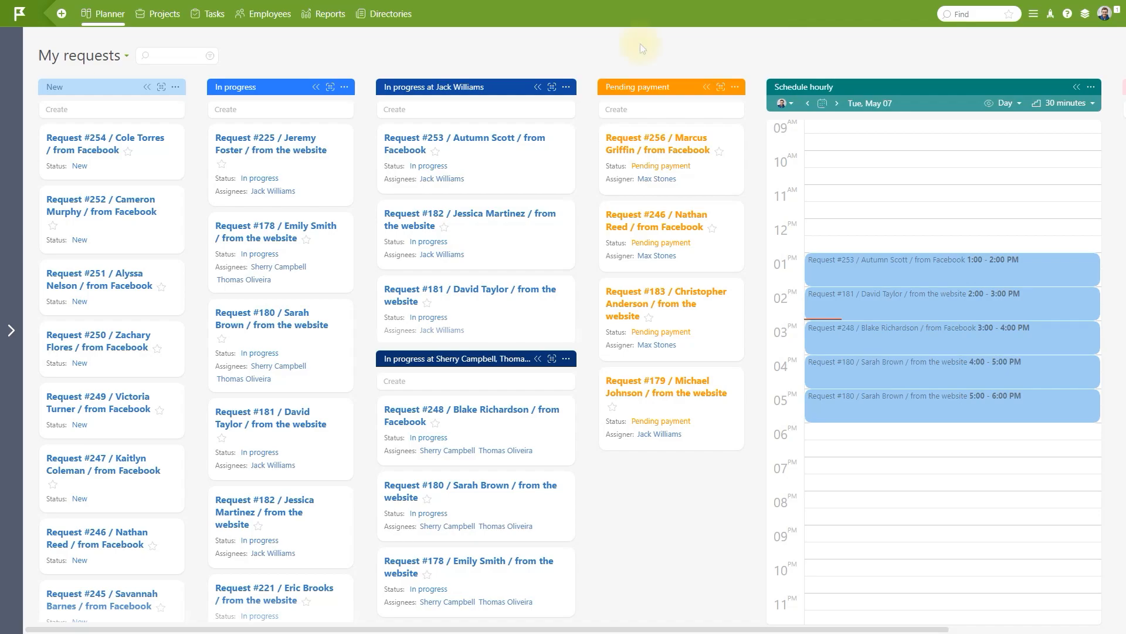
{"action": "left_click", "coordinate": [566, 87]}
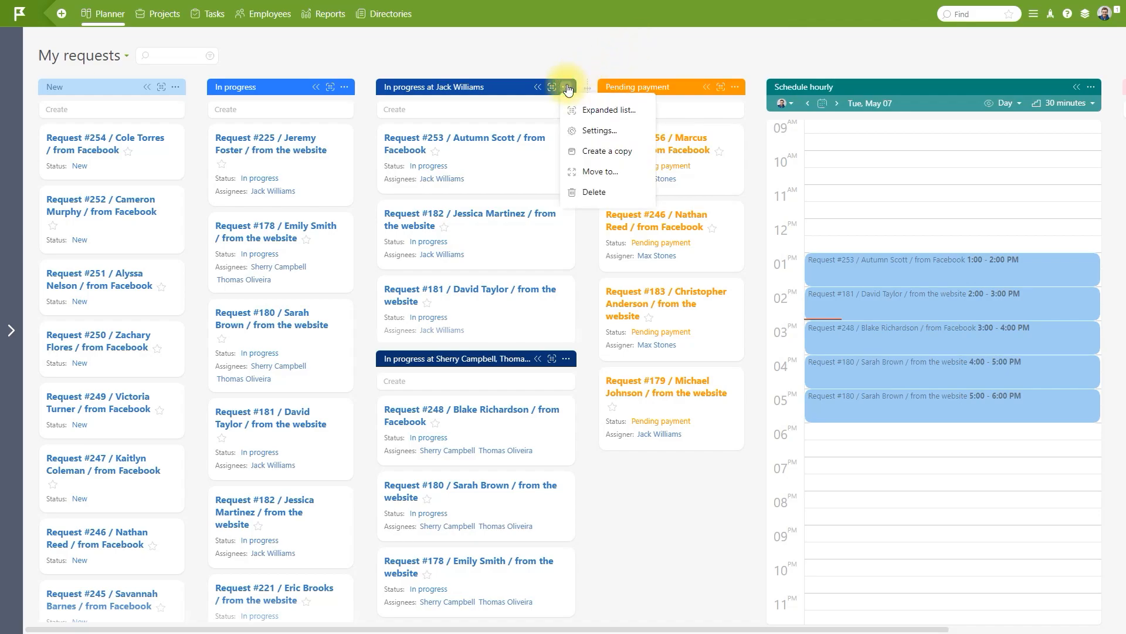
{"action": "left_click", "coordinate": [598, 126]}
{"action": "left_click", "coordinate": [868, 27]}
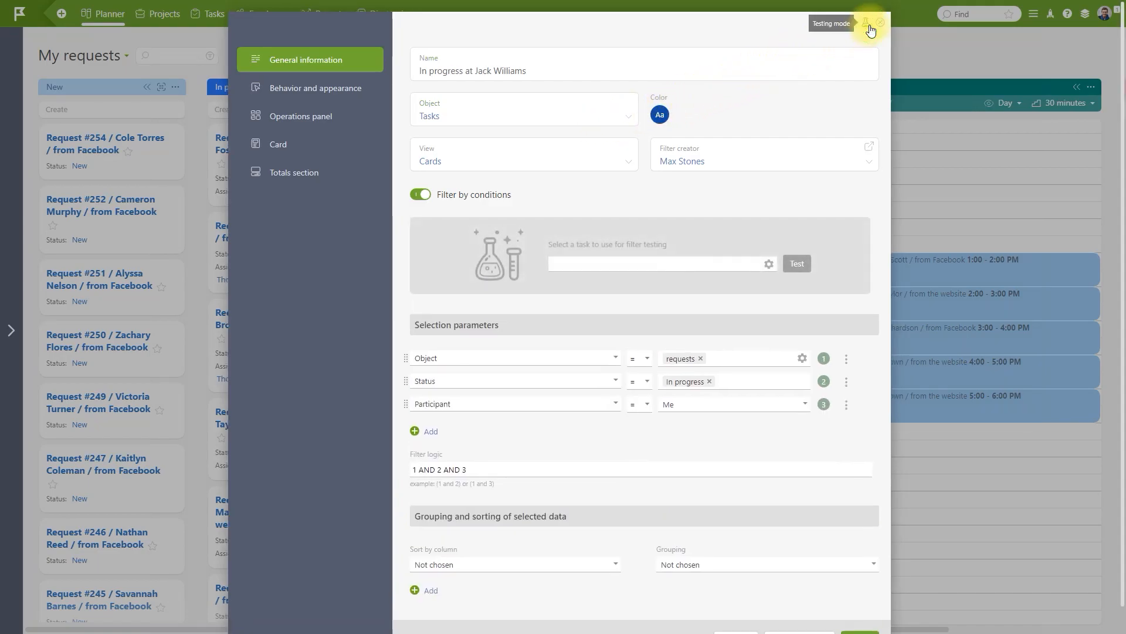
{"action": "left_click", "coordinate": [755, 263]}
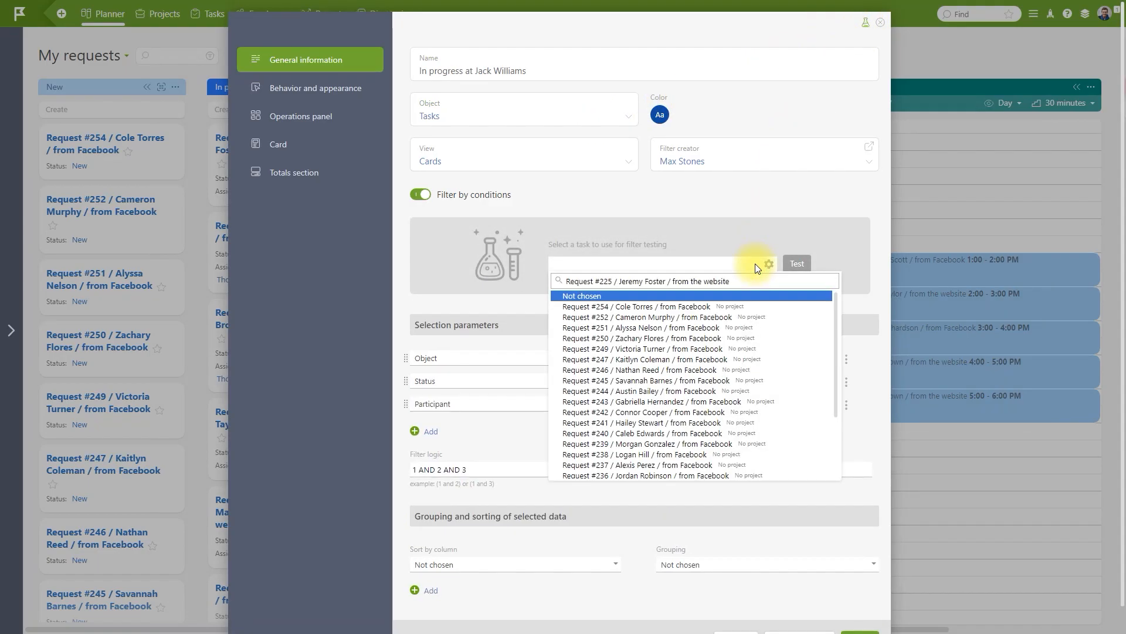
{"action": "left_click", "coordinate": [766, 295]}
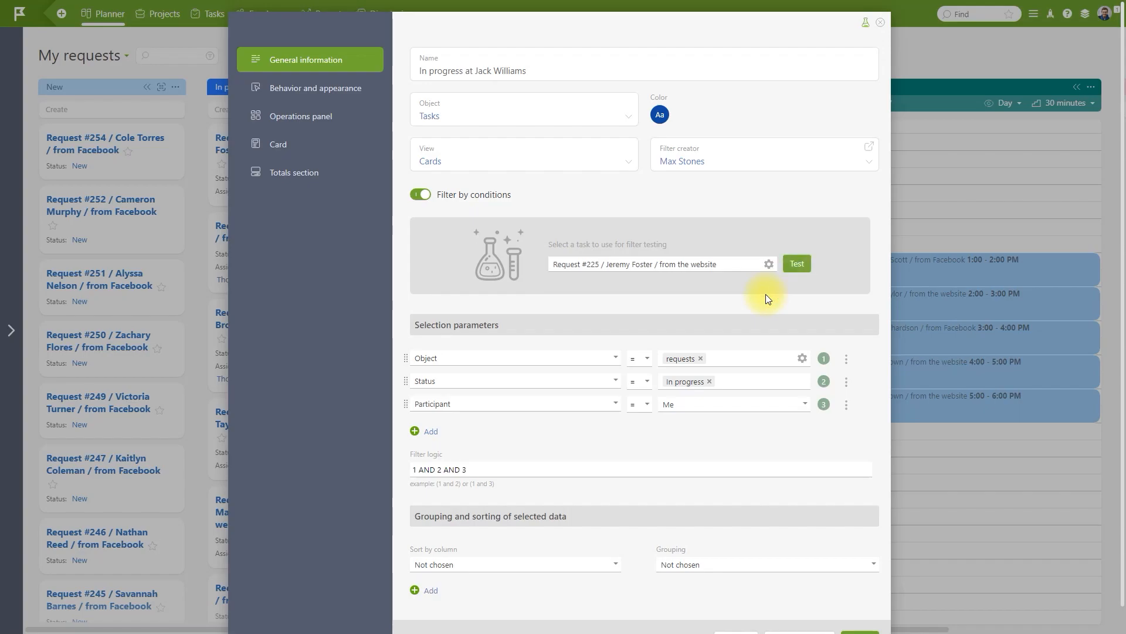
{"action": "left_click", "coordinate": [794, 267]}
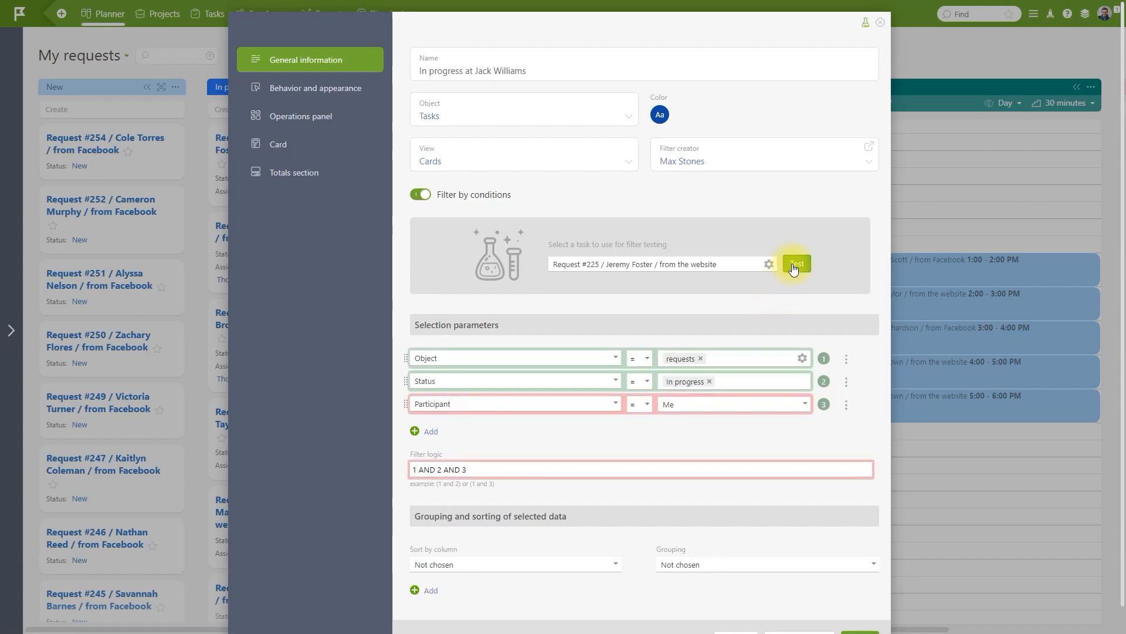
{"action": "left_click", "coordinate": [880, 22]}
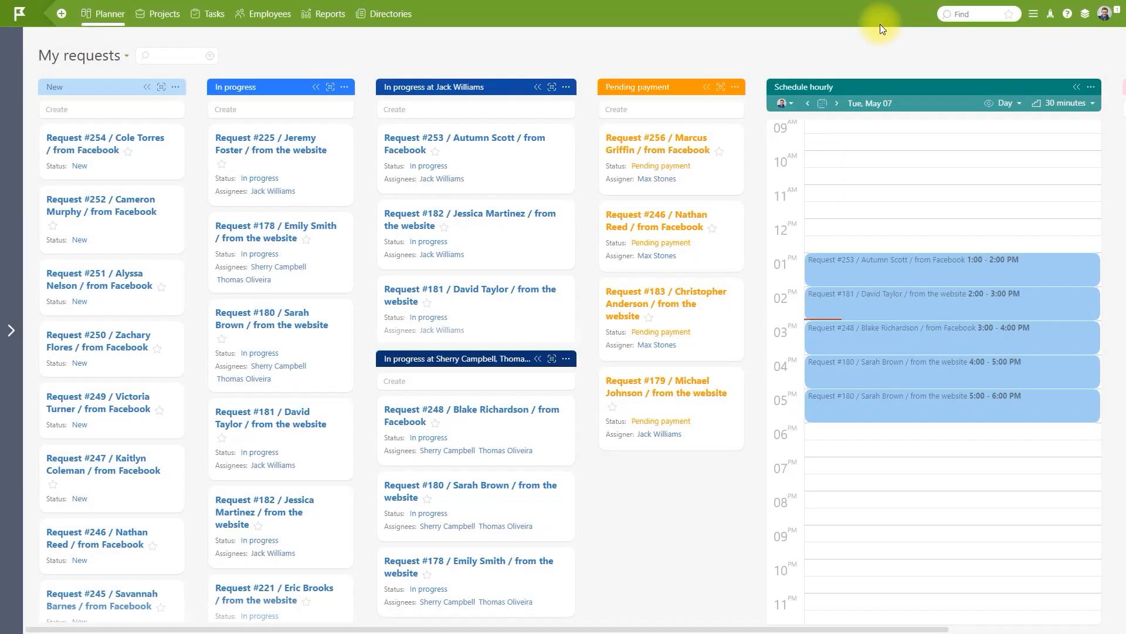
Add the current user to Request #225's Participants field in its details panel.
{"action": "left_click", "coordinate": [284, 143]}
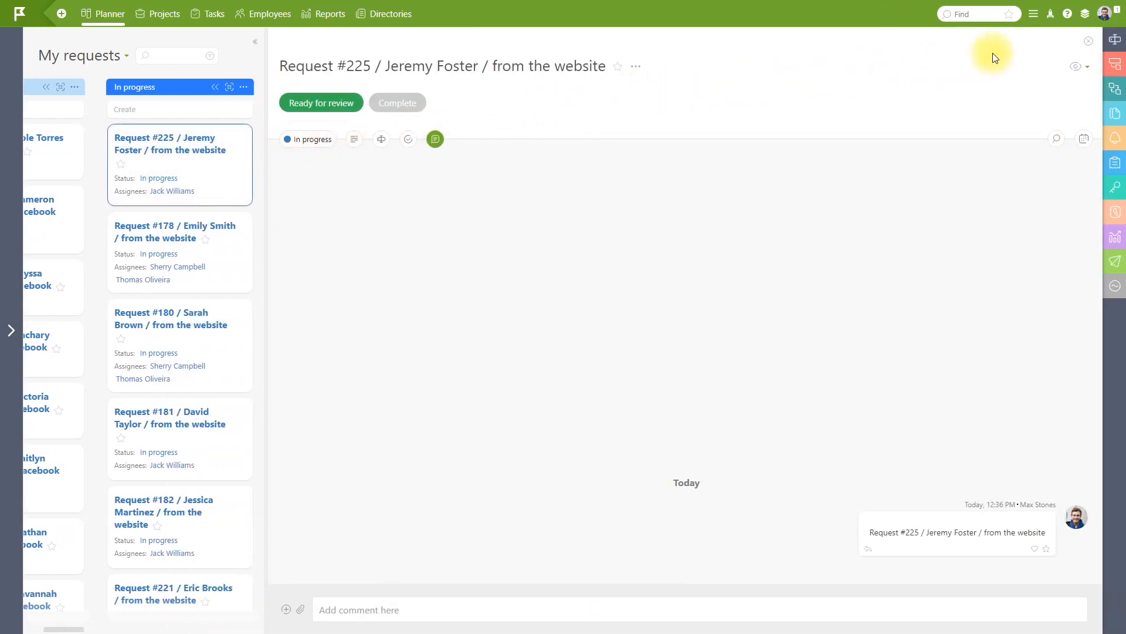
{"action": "left_click", "coordinate": [1115, 41]}
{"action": "scroll", "coordinate": [984, 297], "scroll_direction": "down", "scroll_amount": 4}
{"action": "left_click", "coordinate": [980, 334]}
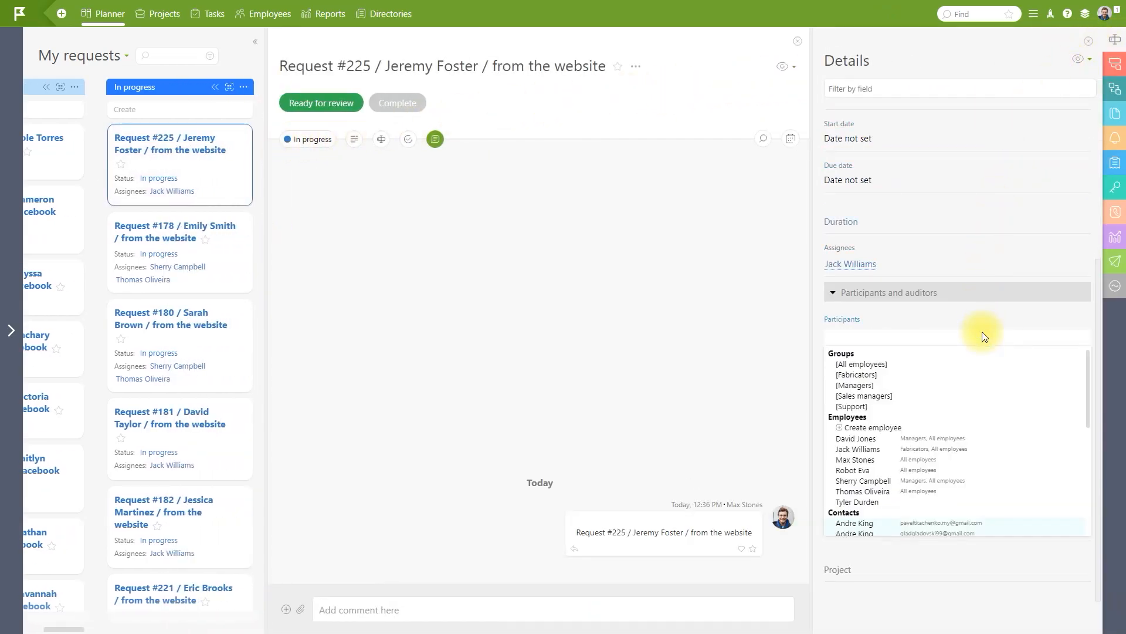
{"action": "left_click", "coordinate": [873, 460]}
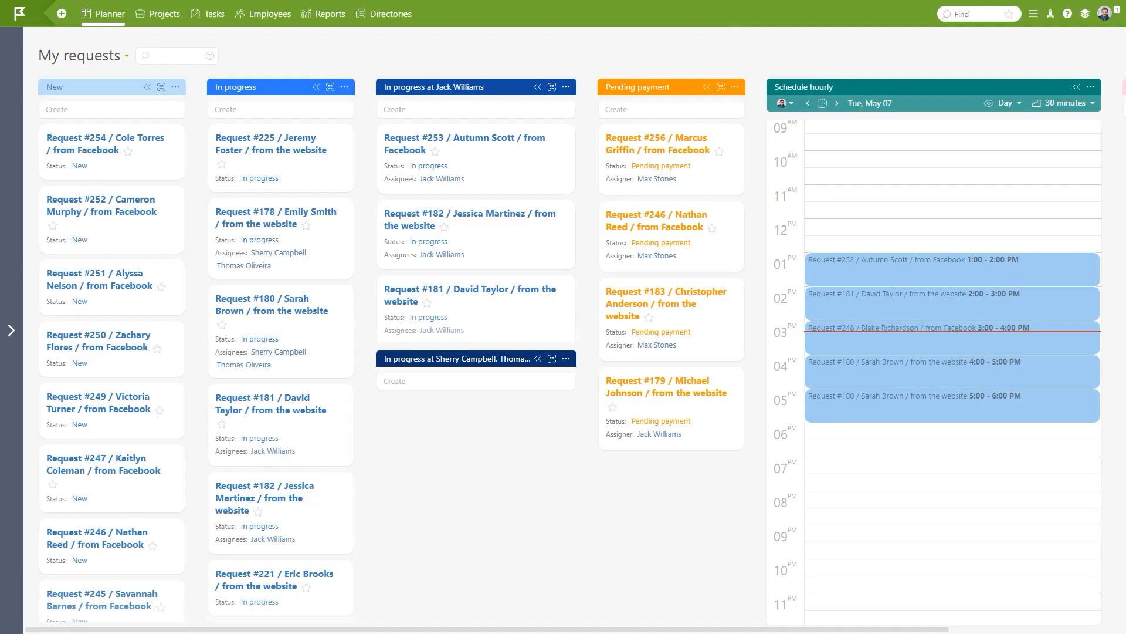
Test the In progress column's filter in Testing mode against Request #248.
{"action": "left_click", "coordinate": [566, 358]}
{"action": "left_click", "coordinate": [589, 401]}
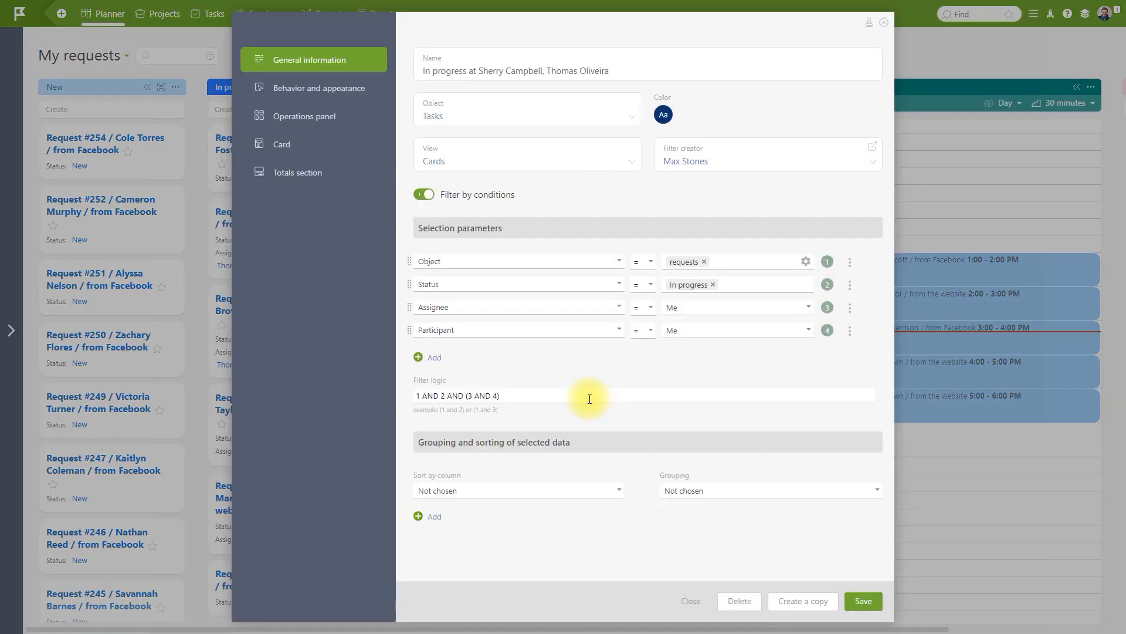
{"action": "left_click", "coordinate": [869, 23]}
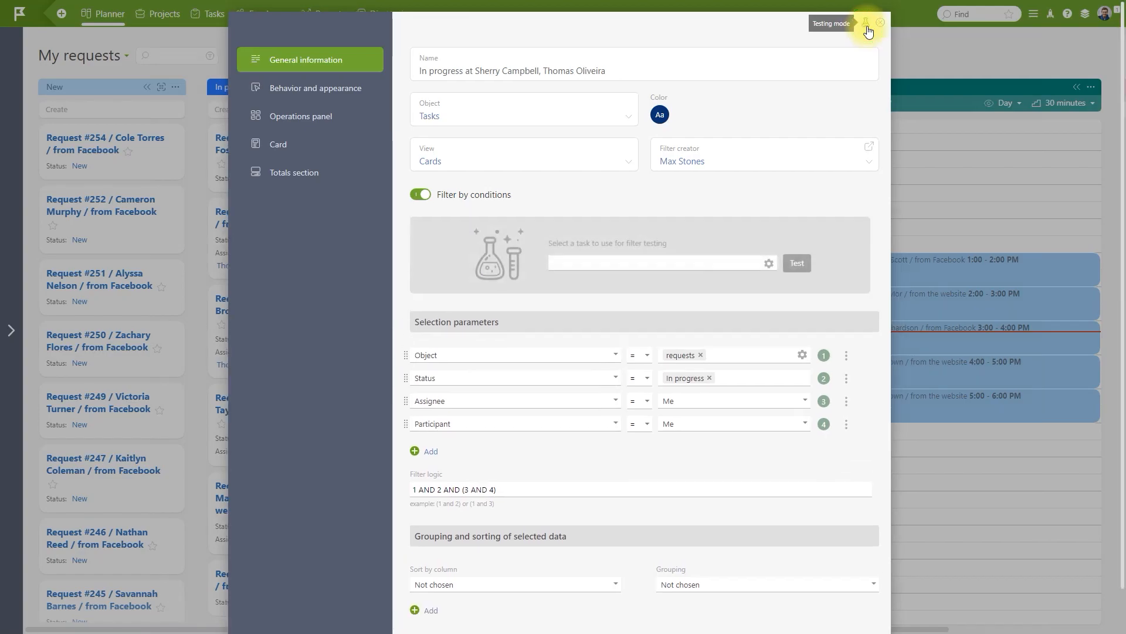
{"action": "left_click", "coordinate": [753, 263]}
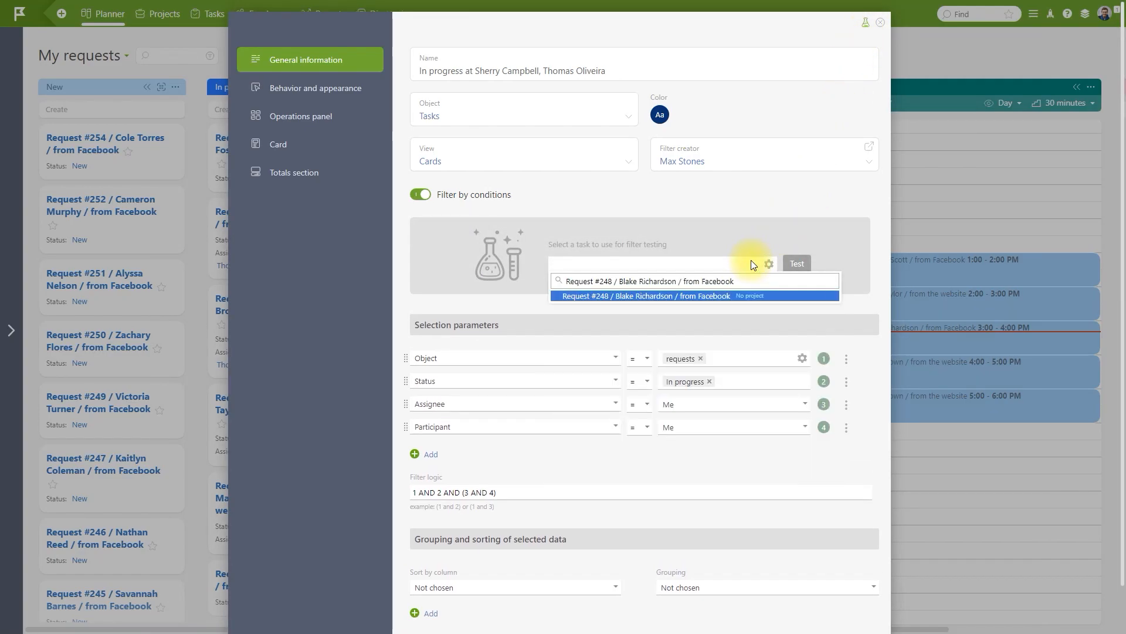
{"action": "left_click", "coordinate": [763, 295]}
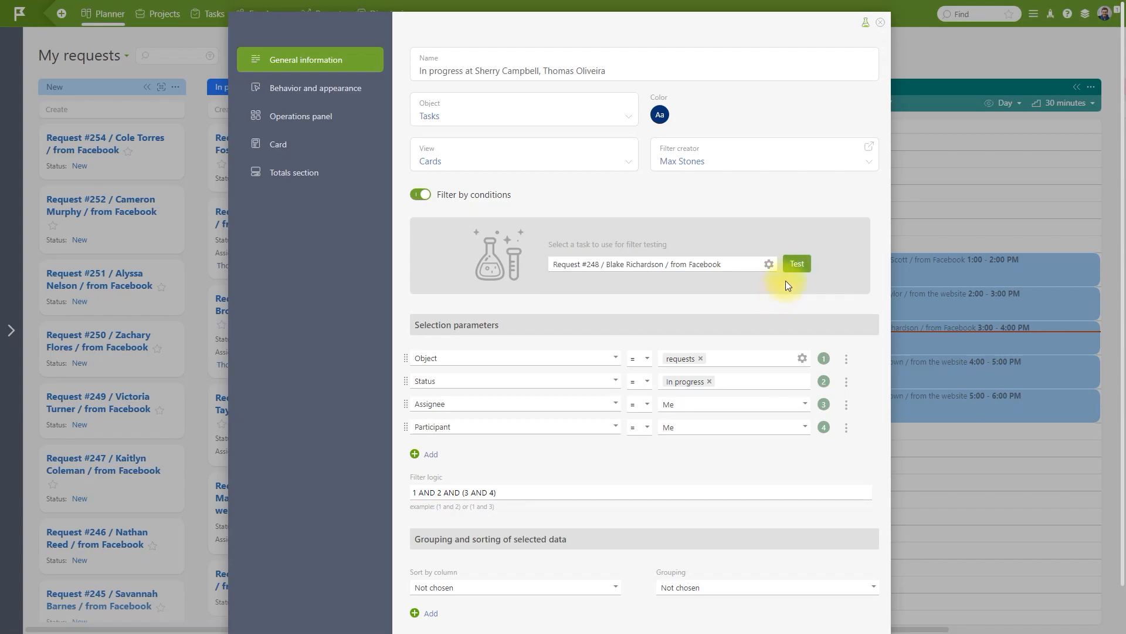
{"action": "left_click", "coordinate": [795, 267]}
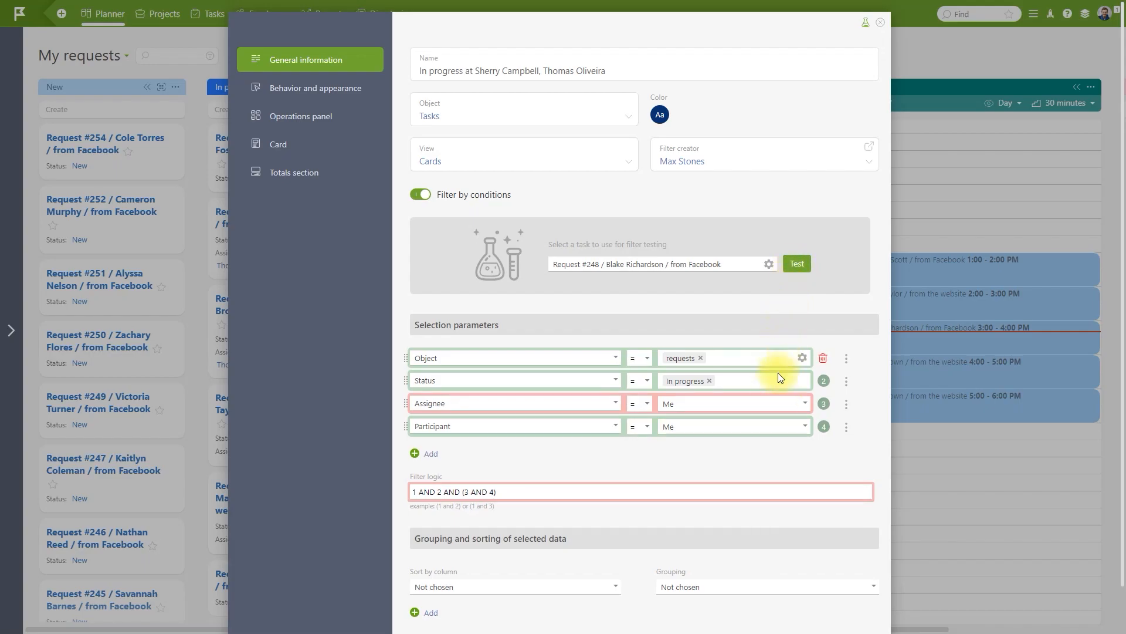
Change the filter logic to (3 OR 4), retest it, and save the column.
{"action": "key", "text": "BackSpace"}
{"action": "key", "text": "BackSpace"}
{"action": "key", "text": "BackSpace"}
{"action": "key", "text": "BackSpace"}
{"action": "key", "text": "BackSpace"}
{"action": "key", "text": "BackSpace"}
{"action": "key", "text": "BackSpace"}
{"action": "key", "text": "BackSpace"}
{"action": "key", "text": "BackSpace"}
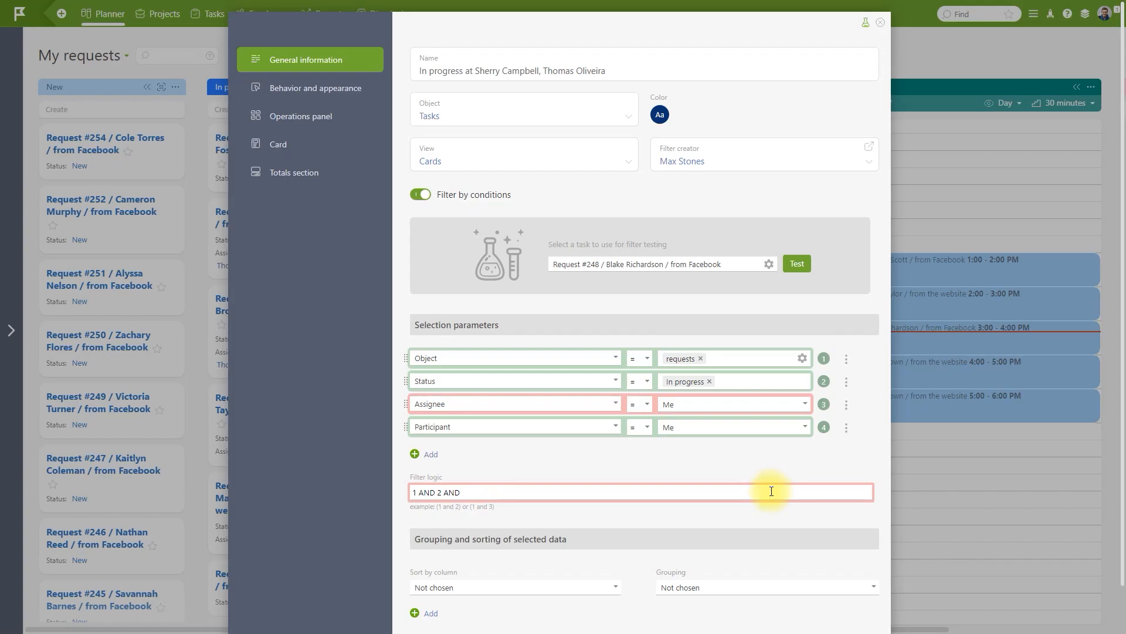
{"action": "type", "text": "(3 OR 4)"}
{"action": "left_click", "coordinate": [798, 264]}
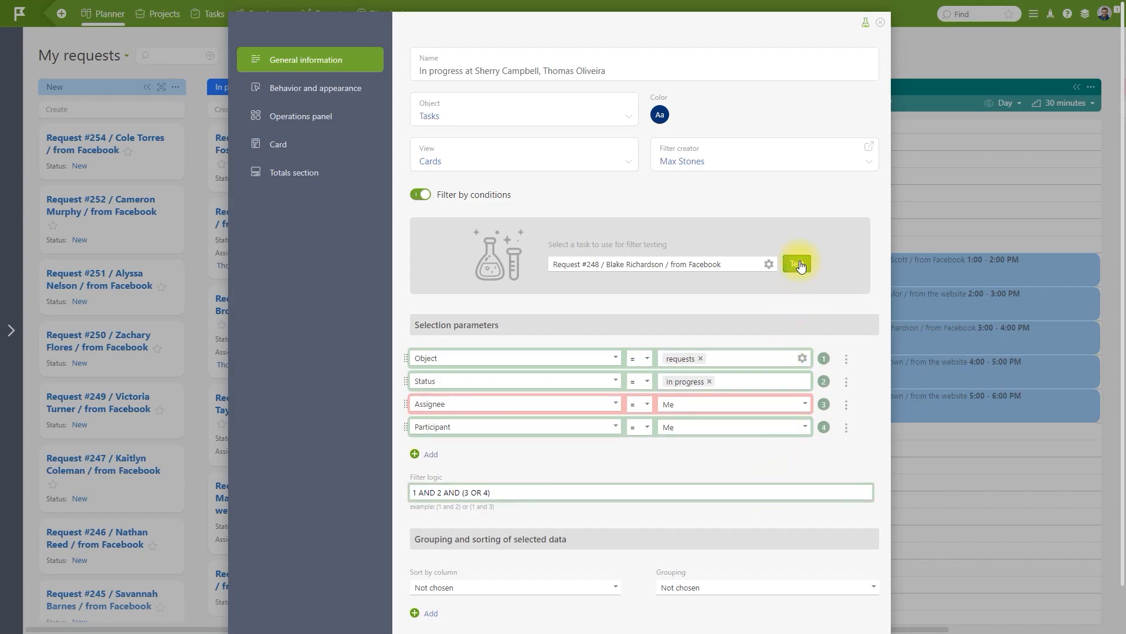
{"action": "scroll", "coordinate": [800, 264], "scroll_direction": "down", "scroll_amount": 1}
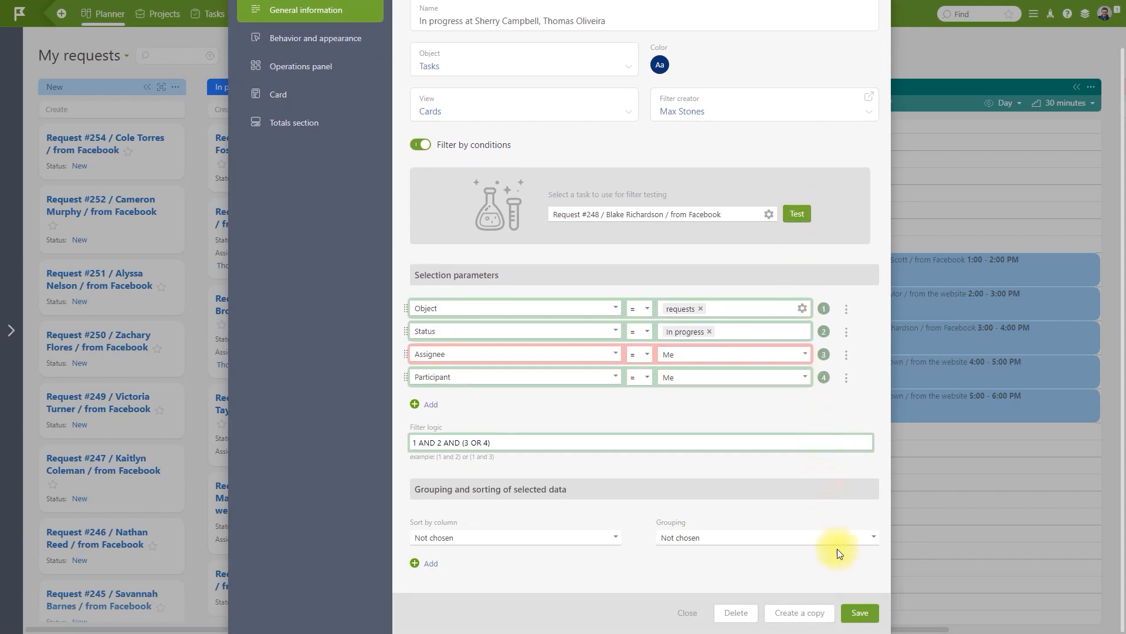
{"action": "left_click", "coordinate": [856, 615]}
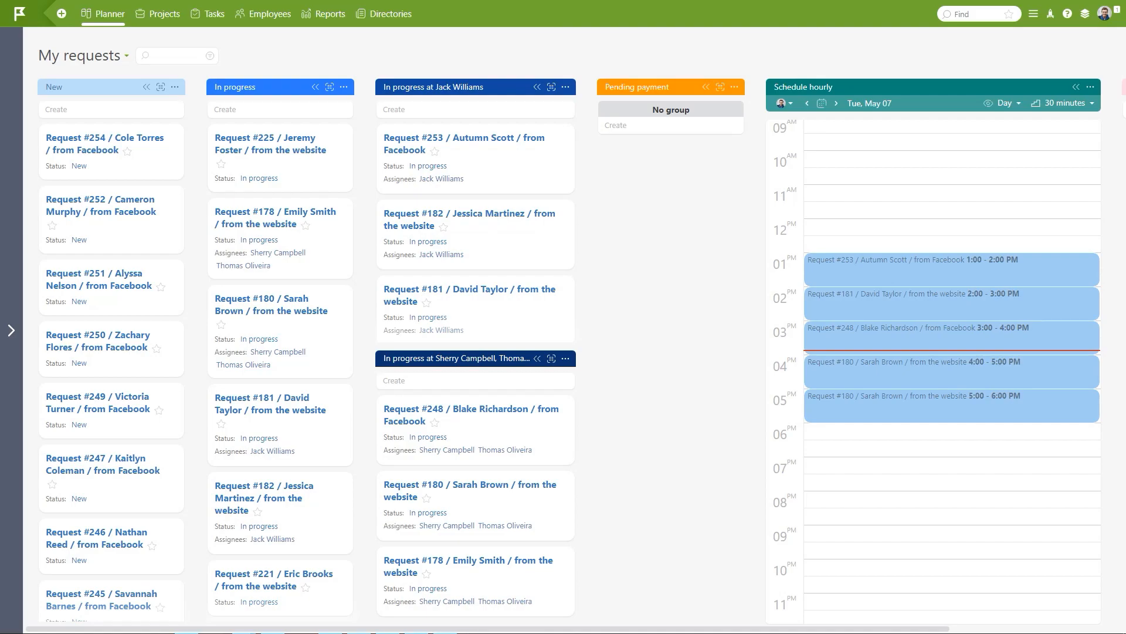
{"action": "left_click", "coordinate": [735, 87]}
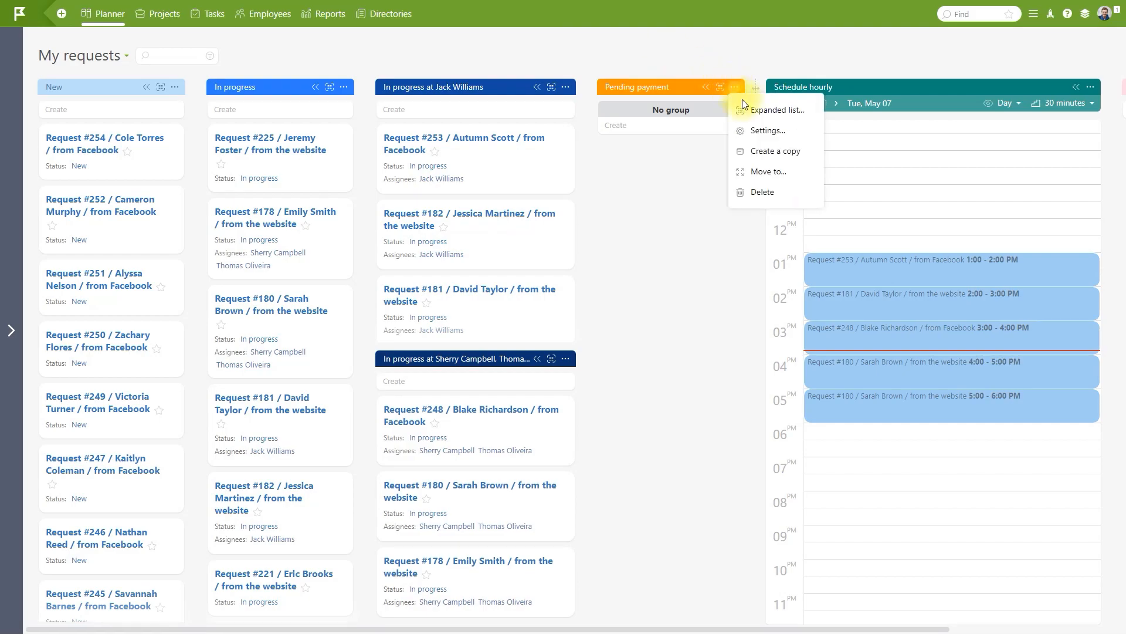
{"action": "left_click", "coordinate": [754, 131]}
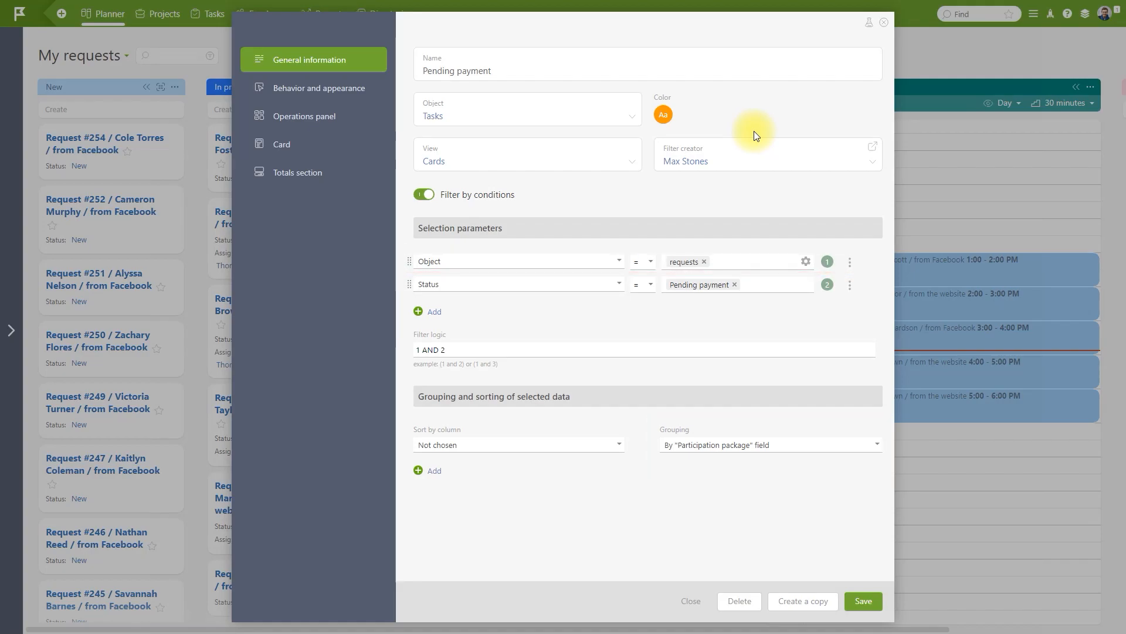
{"action": "left_click", "coordinate": [885, 22]}
{"action": "left_click", "coordinate": [1033, 13]}
Turn on the Participation package field for the requests object and save the object.
{"action": "left_click", "coordinate": [1024, 164]}
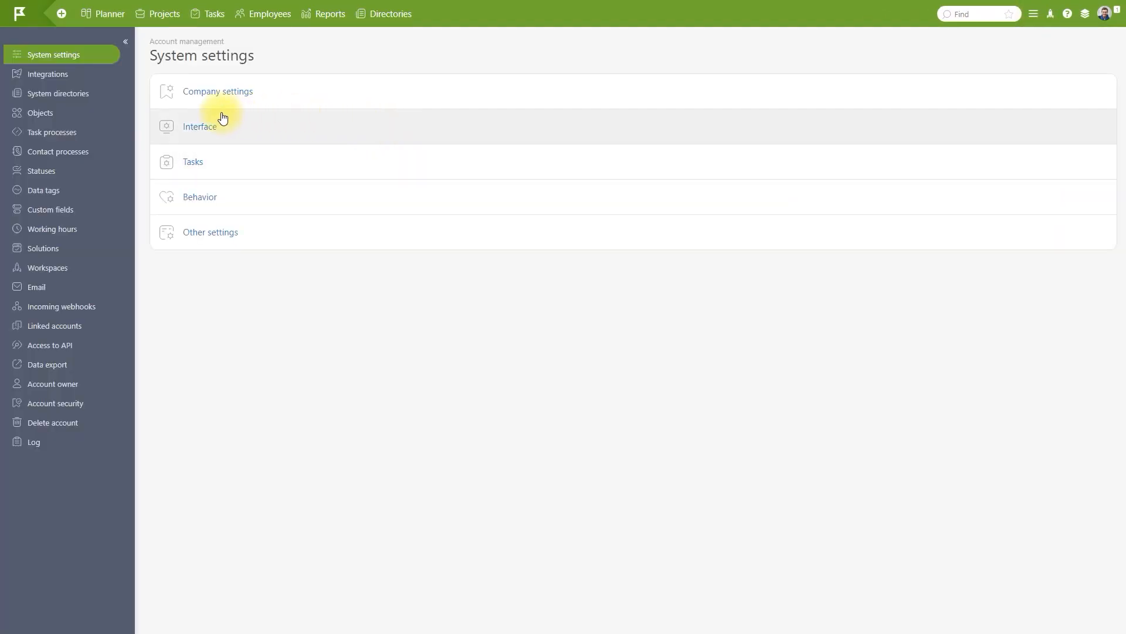
{"action": "left_click", "coordinate": [87, 114]}
{"action": "left_click", "coordinate": [189, 218]}
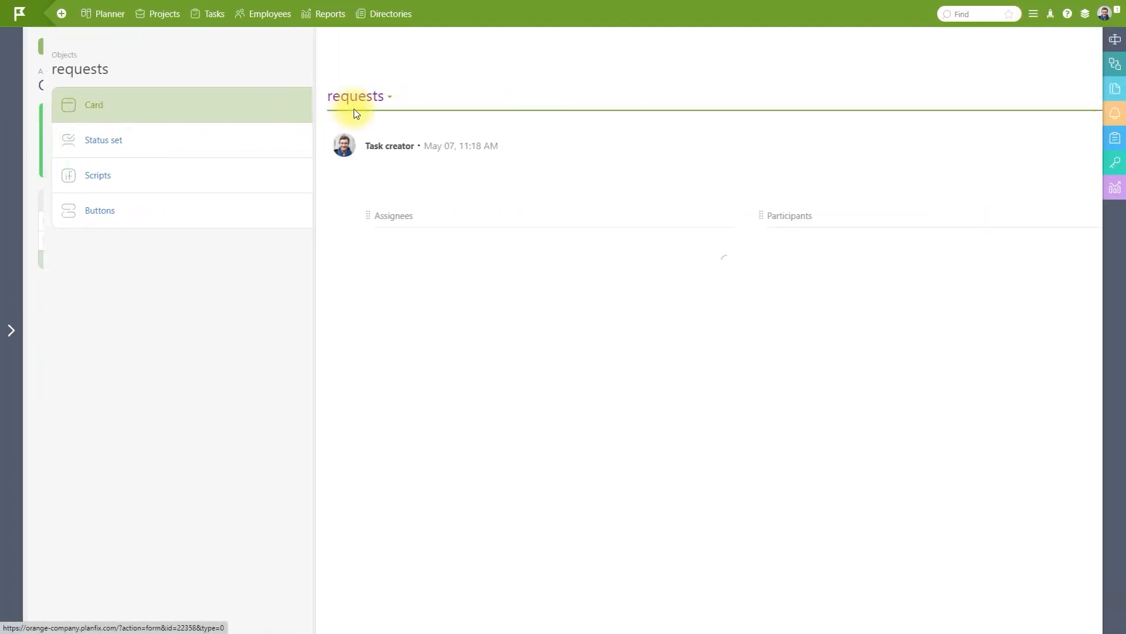
{"action": "left_click", "coordinate": [421, 47]}
{"action": "left_click", "coordinate": [346, 66]}
{"action": "type", "text": "pack"}
{"action": "left_click", "coordinate": [435, 189]}
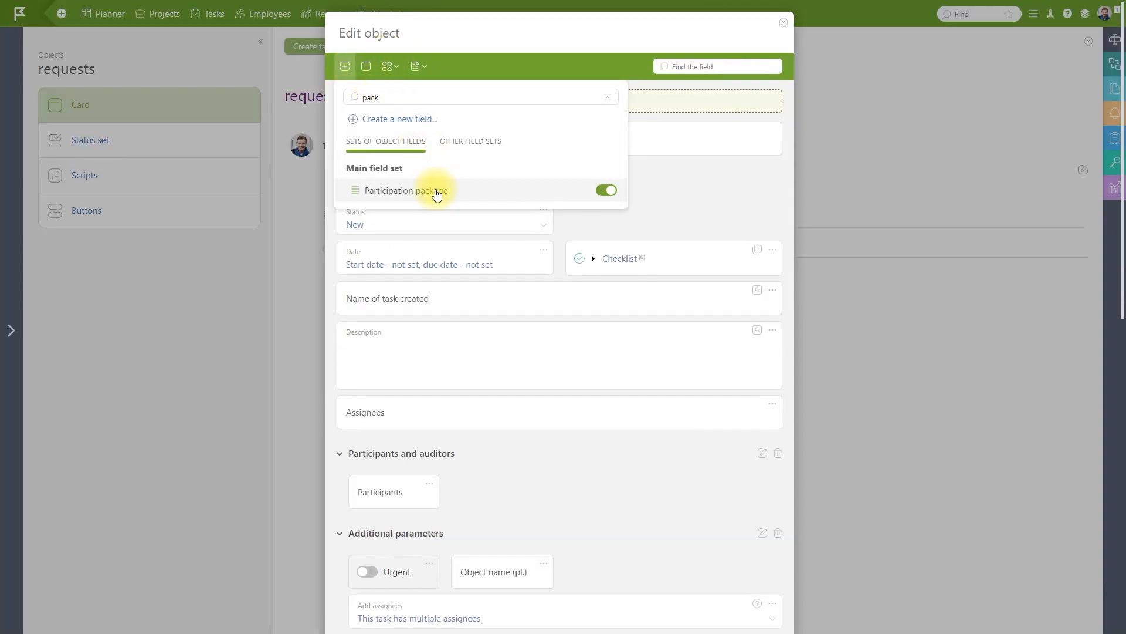
{"action": "scroll", "coordinate": [440, 251], "scroll_direction": "down", "scroll_amount": 5}
{"action": "scroll", "coordinate": [440, 251], "scroll_direction": "down", "scroll_amount": 5}
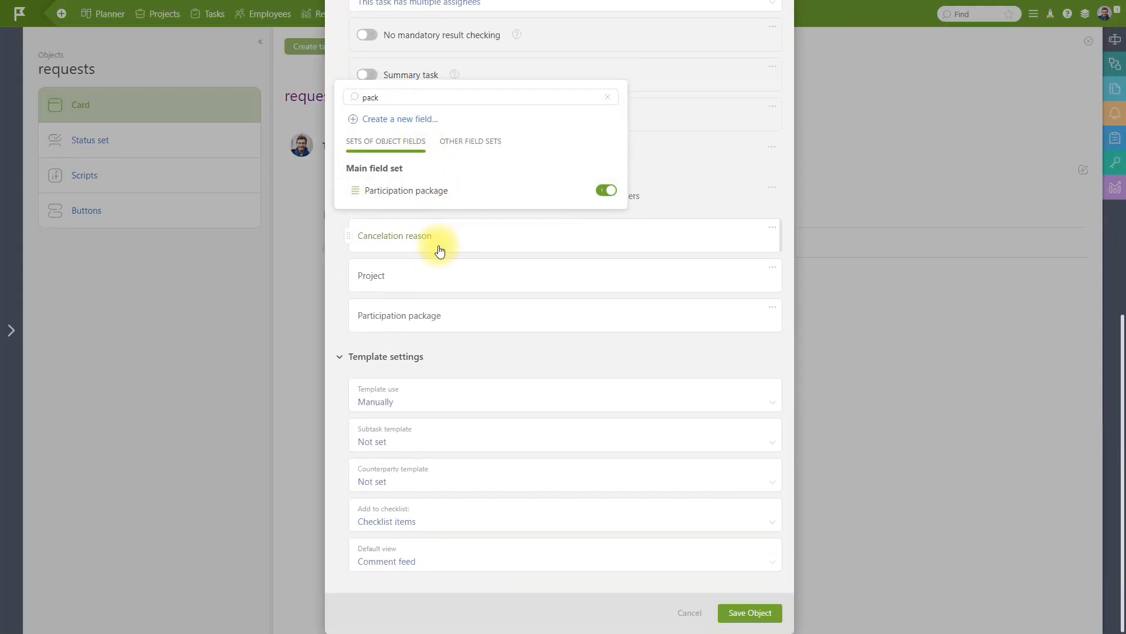
{"action": "left_click", "coordinate": [741, 613]}
{"action": "left_click", "coordinate": [448, 48]}
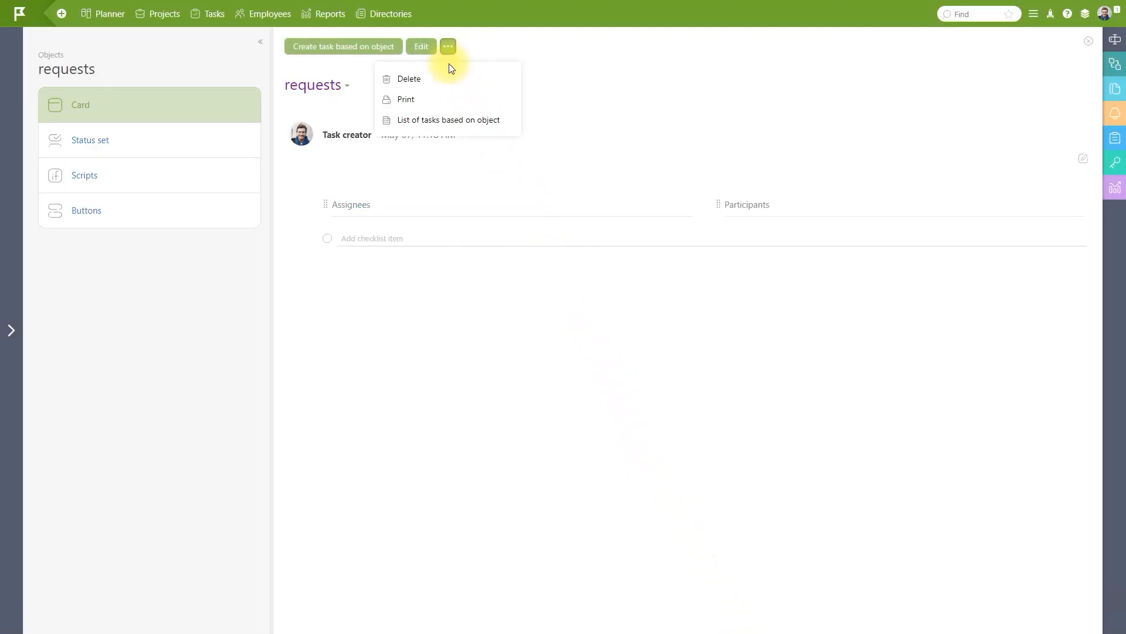
{"action": "left_click", "coordinate": [456, 117]}
Add a Participation package column to the requests task list and return to the planner board.
{"action": "left_click", "coordinate": [1106, 126]}
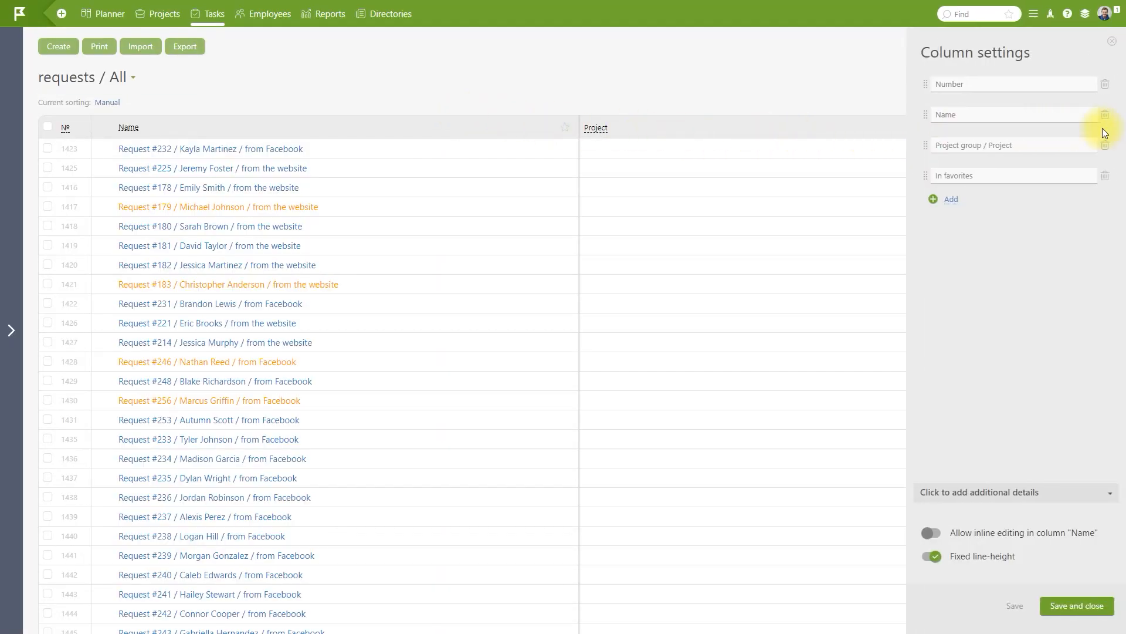
{"action": "left_click", "coordinate": [951, 198]}
{"action": "left_click", "coordinate": [1041, 205]}
{"action": "type", "text": "parti"}
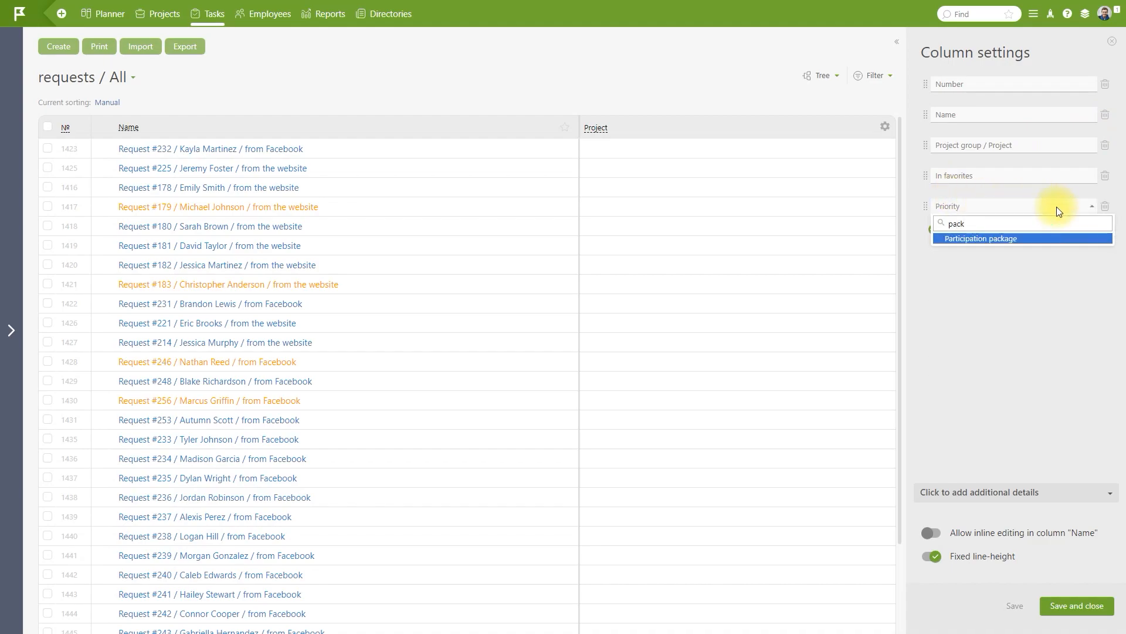
{"action": "left_click", "coordinate": [1057, 237]}
{"action": "left_click", "coordinate": [1076, 606]}
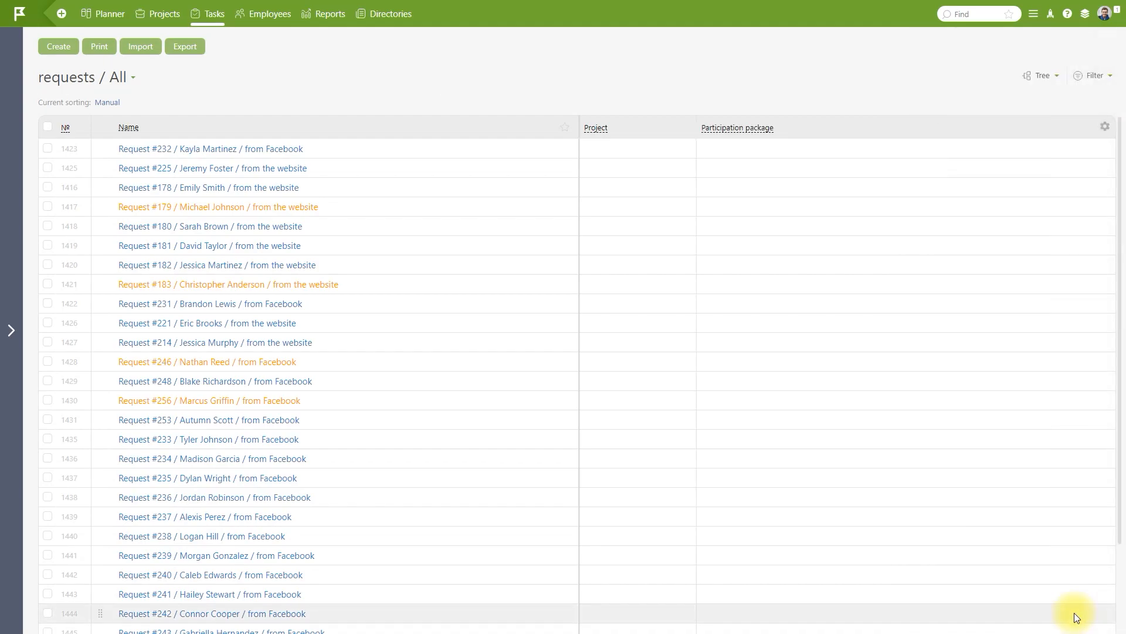
{"action": "left_click", "coordinate": [113, 16]}
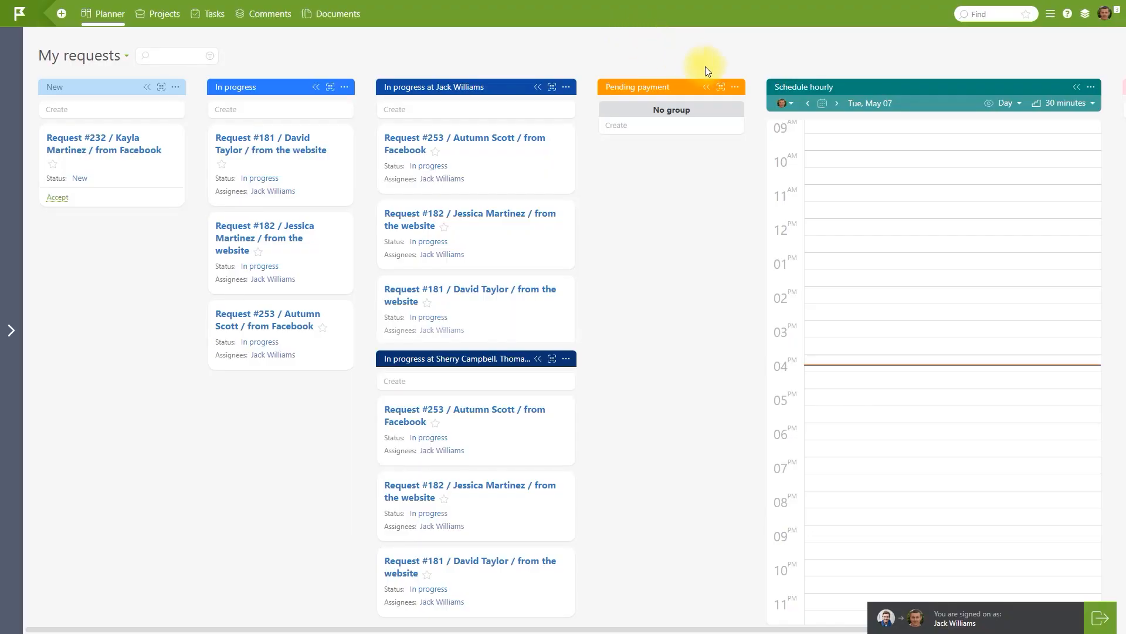
Test the Pending payment column's filter in Testing mode against the website request, Request #179.
{"action": "left_click", "coordinate": [736, 89]}
{"action": "left_click", "coordinate": [763, 128]}
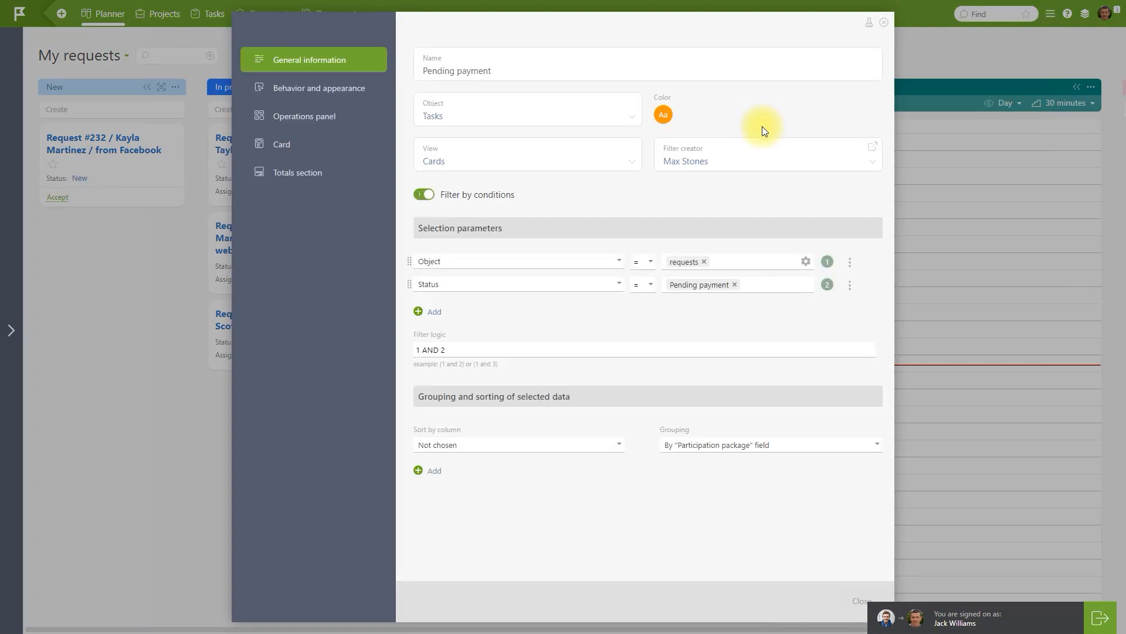
{"action": "left_click", "coordinate": [869, 23]}
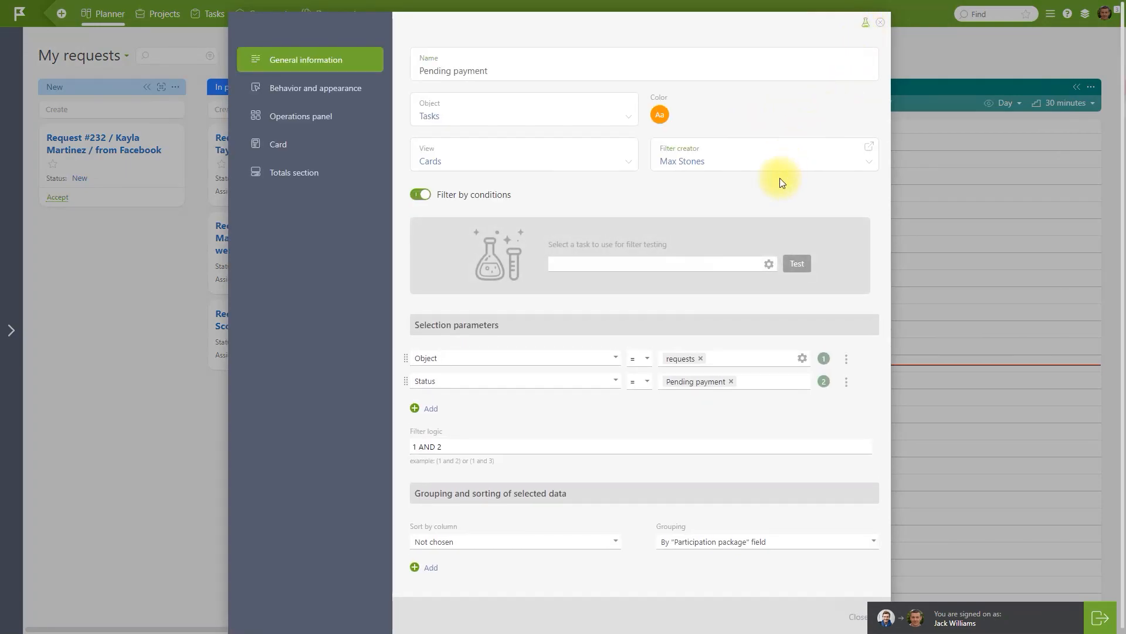
{"action": "left_click", "coordinate": [751, 261]}
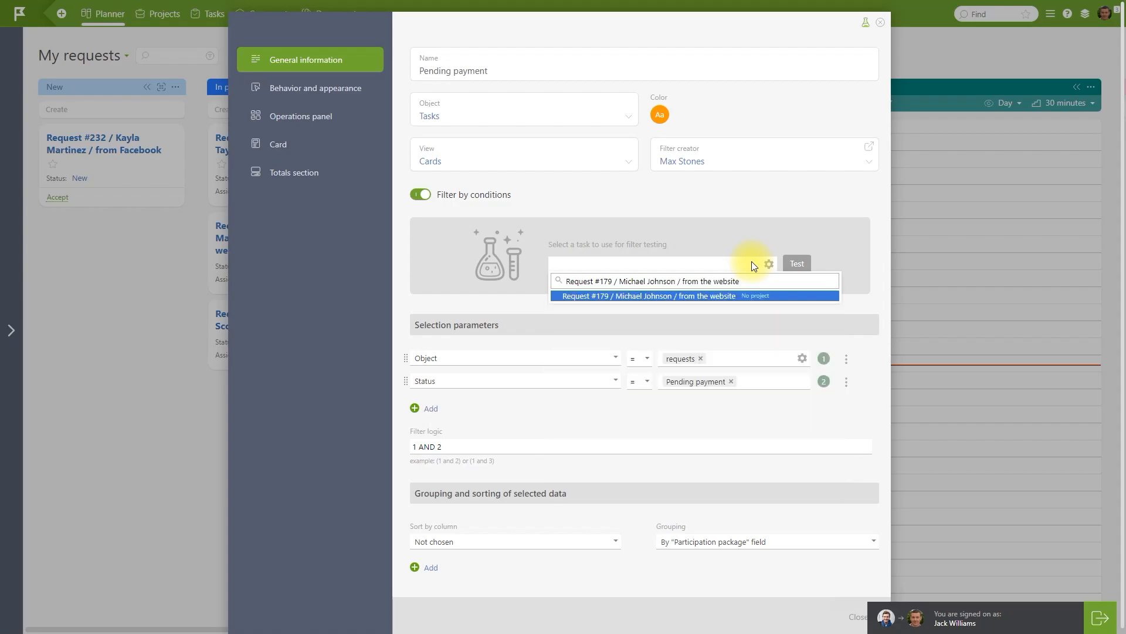
{"action": "left_click", "coordinate": [775, 295]}
{"action": "left_click", "coordinate": [796, 267]}
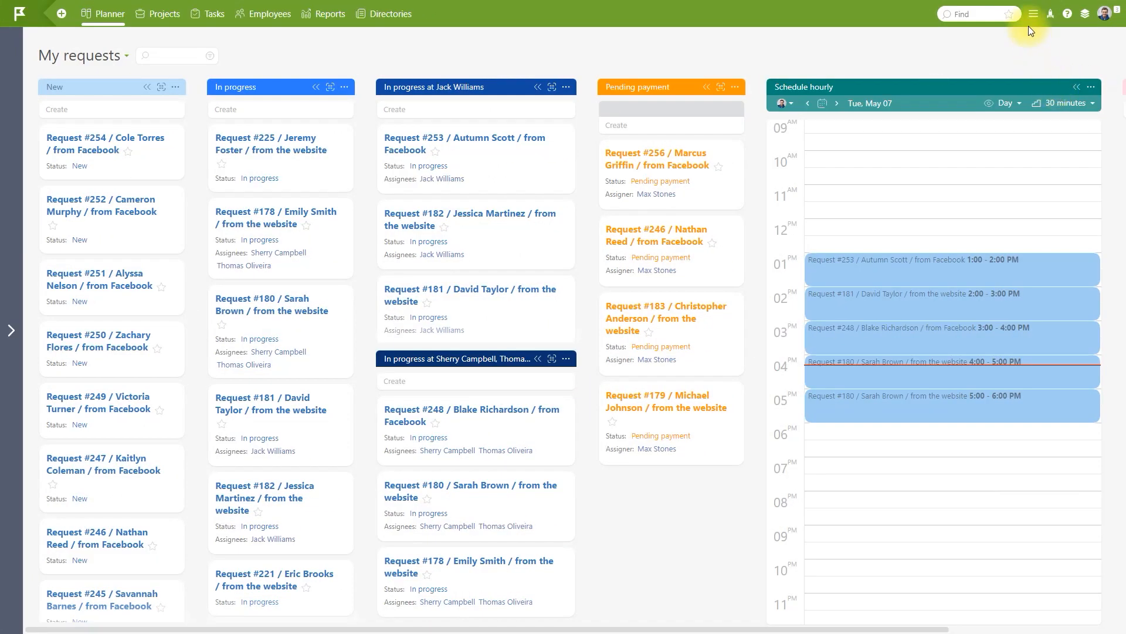
Set the Participation package field's view and edit permissions to 'Assigner, auditors, and assignees' and save.
{"action": "left_click", "coordinate": [1032, 16]}
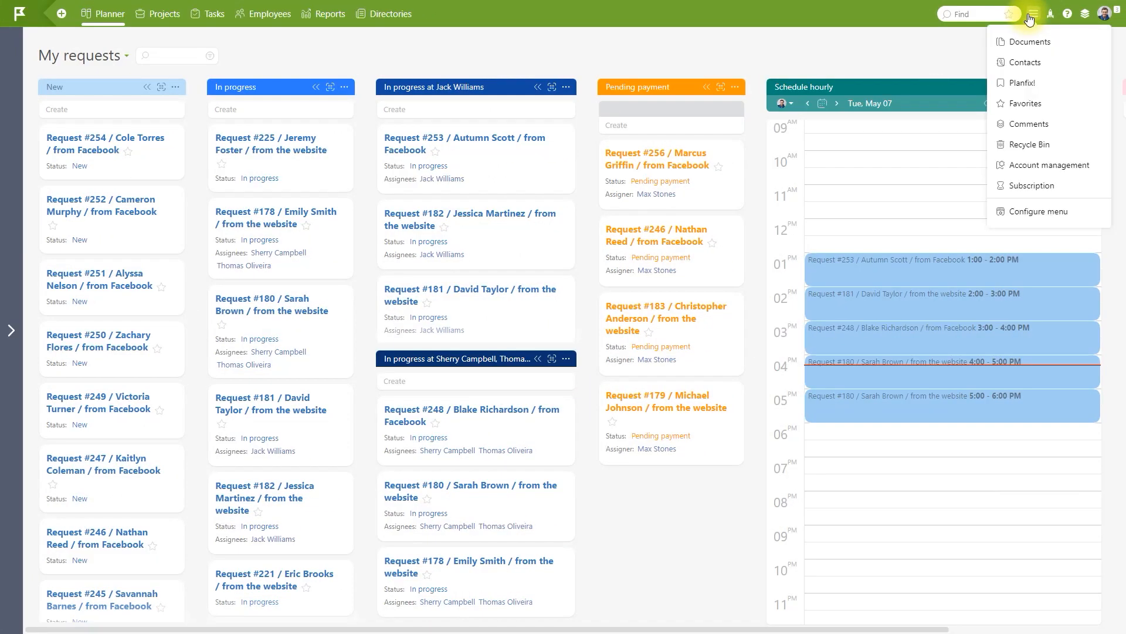
{"action": "left_click", "coordinate": [1048, 164]}
{"action": "left_click", "coordinate": [111, 216]}
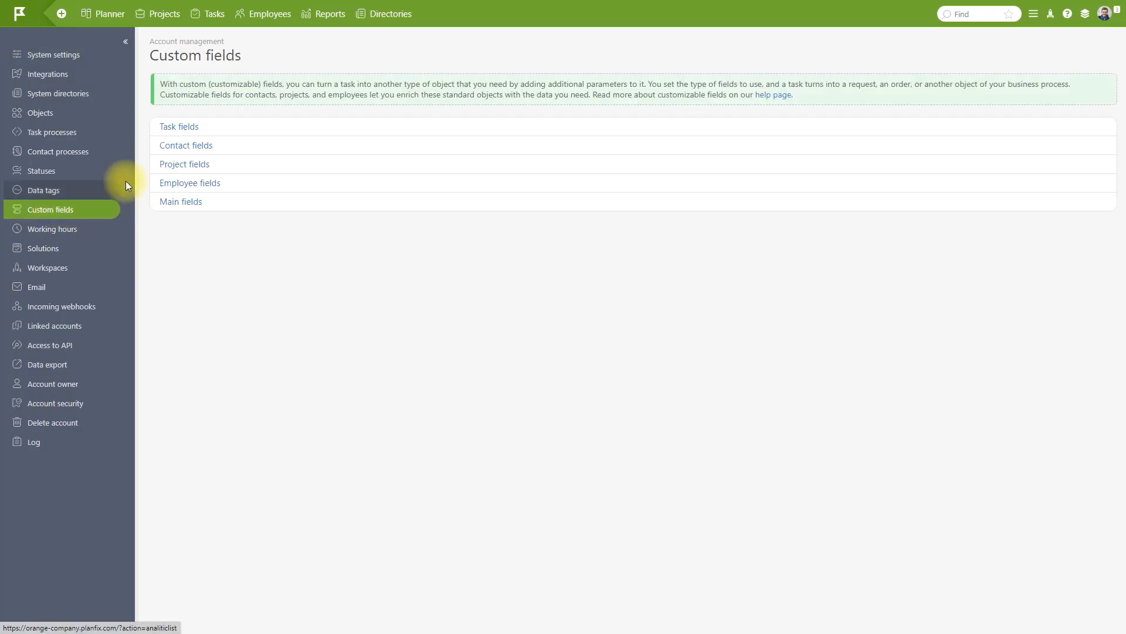
{"action": "left_click", "coordinate": [199, 125]}
{"action": "scroll", "coordinate": [583, 377], "scroll_direction": "down", "scroll_amount": 5}
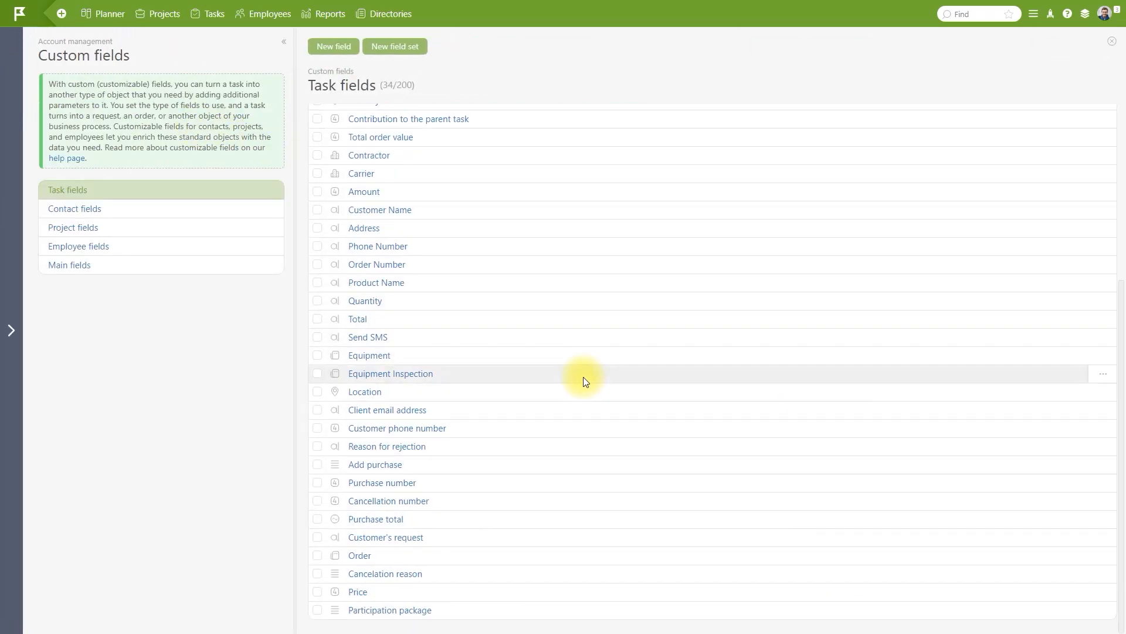
{"action": "left_click", "coordinate": [395, 609]}
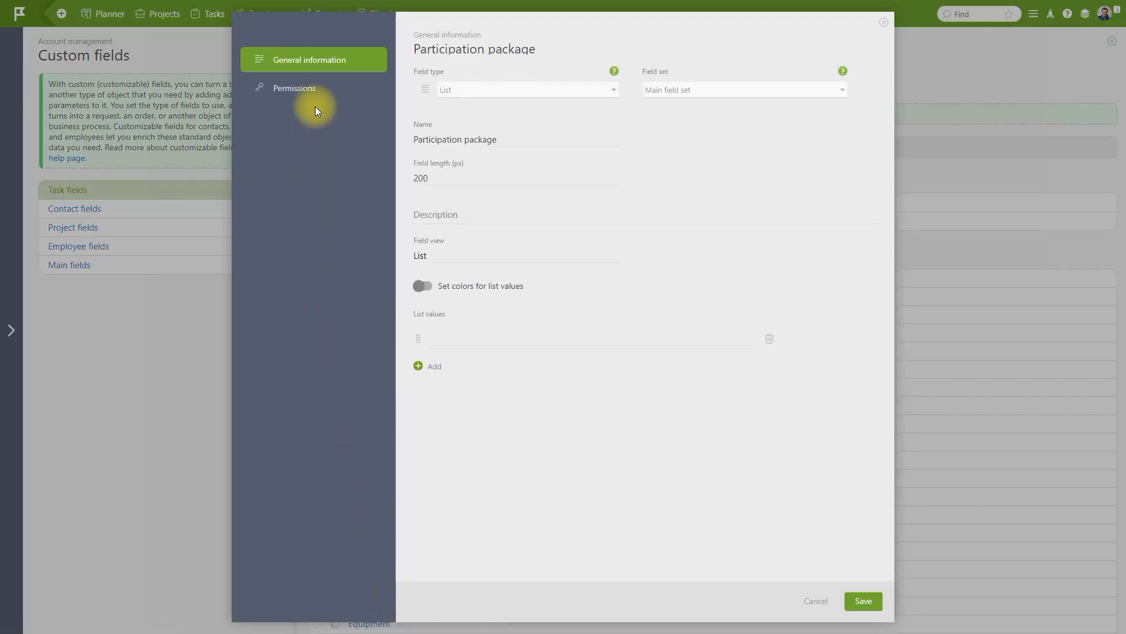
{"action": "left_click", "coordinate": [315, 87]}
{"action": "left_click", "coordinate": [515, 121]}
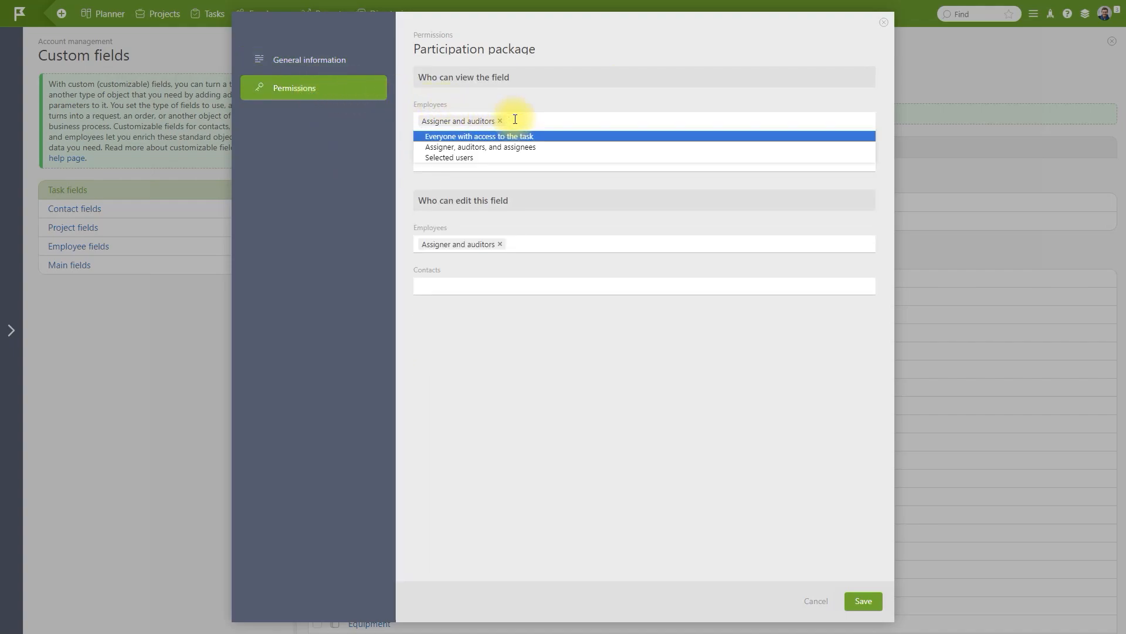
{"action": "left_click", "coordinate": [518, 146]}
{"action": "left_click", "coordinate": [543, 250]}
{"action": "left_click", "coordinate": [545, 270]}
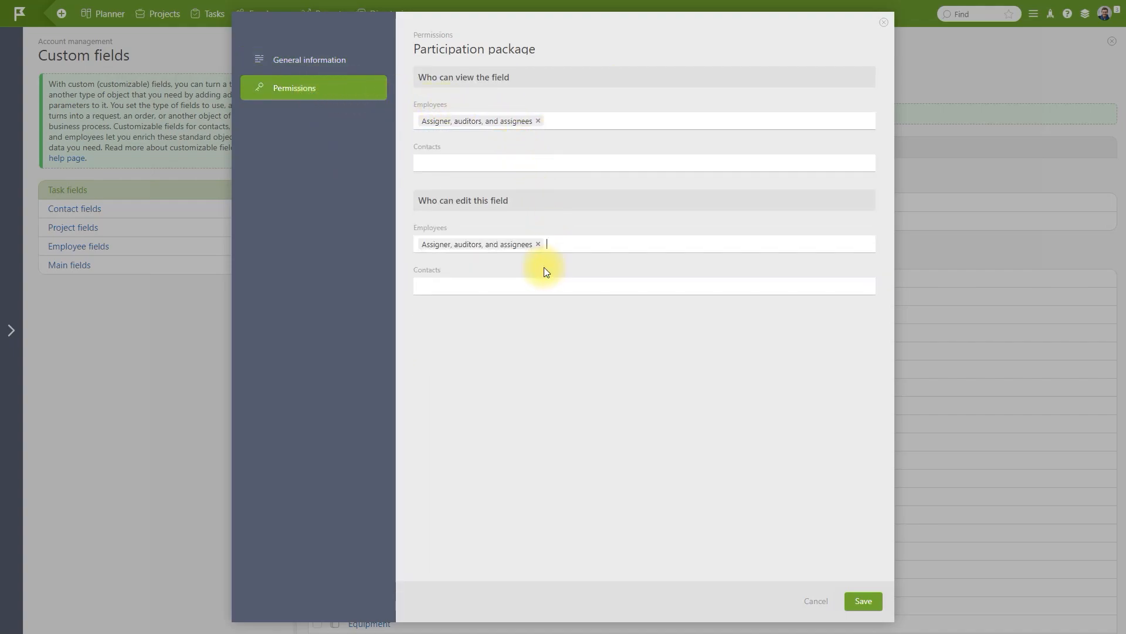
{"action": "left_click", "coordinate": [862, 614]}
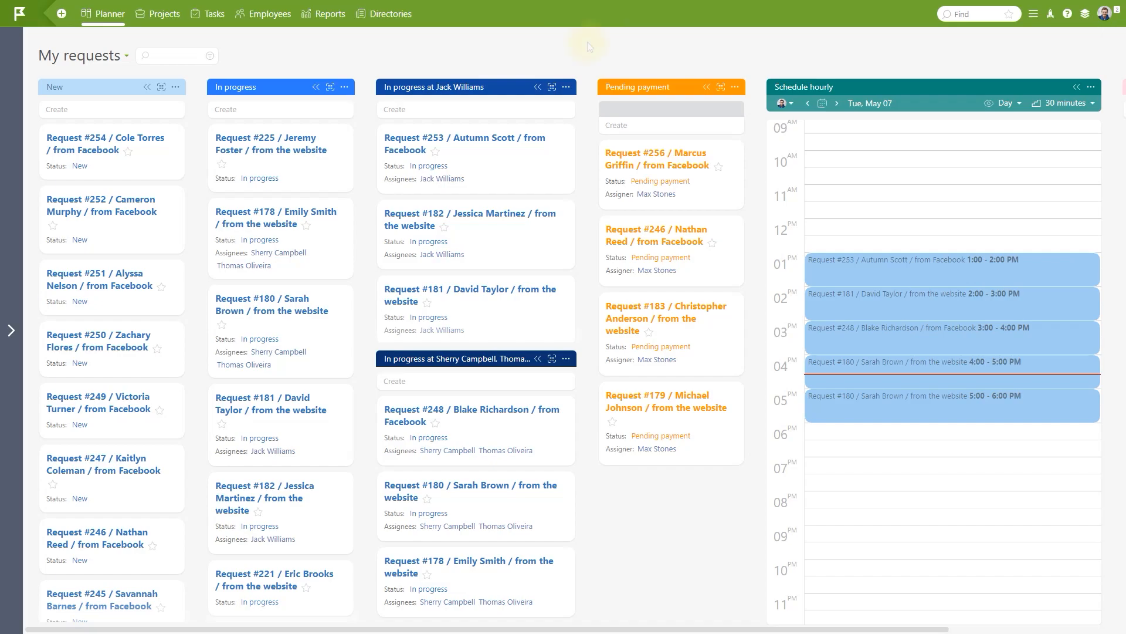
Test the New column's filter against Facebook Request #270, then close without saving.
{"action": "left_click", "coordinate": [176, 86]}
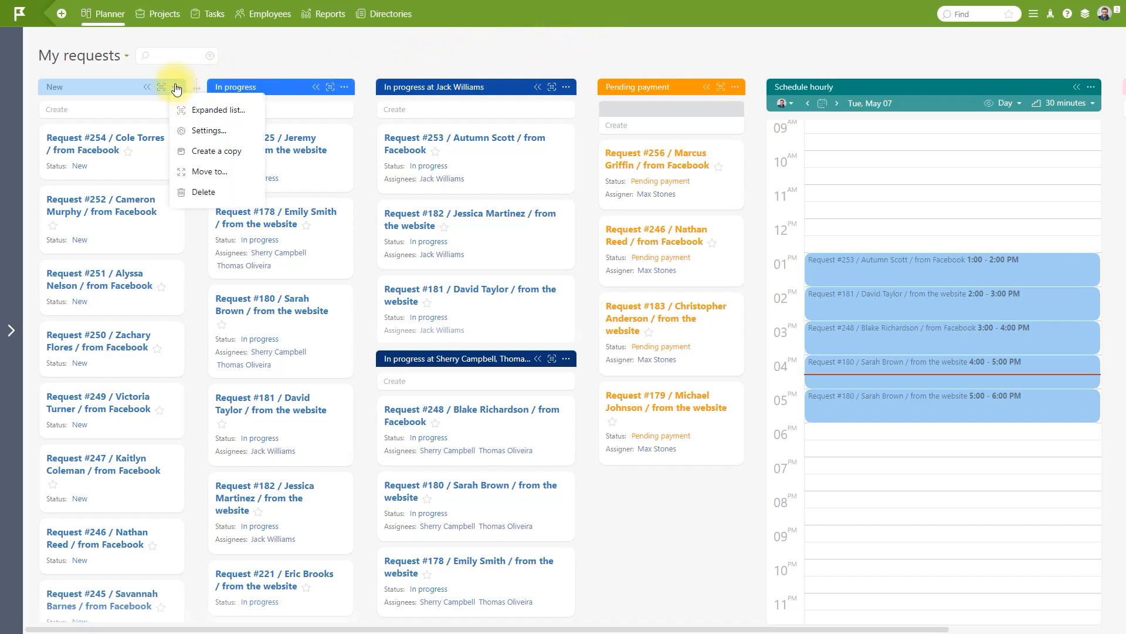
{"action": "left_click", "coordinate": [199, 125]}
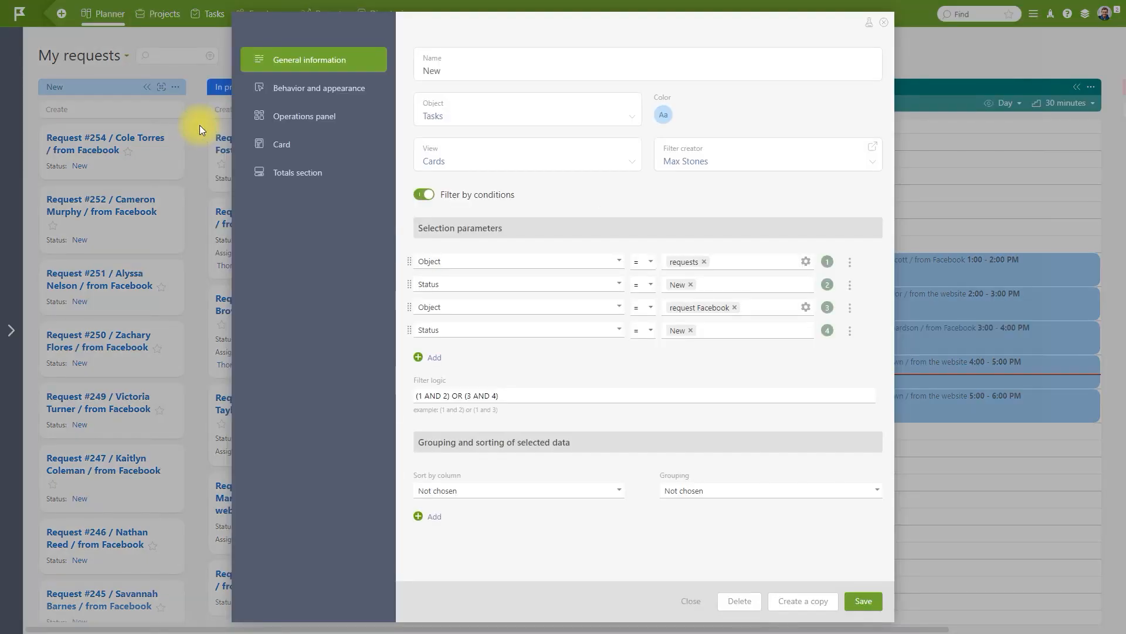
{"action": "left_click", "coordinate": [868, 24]}
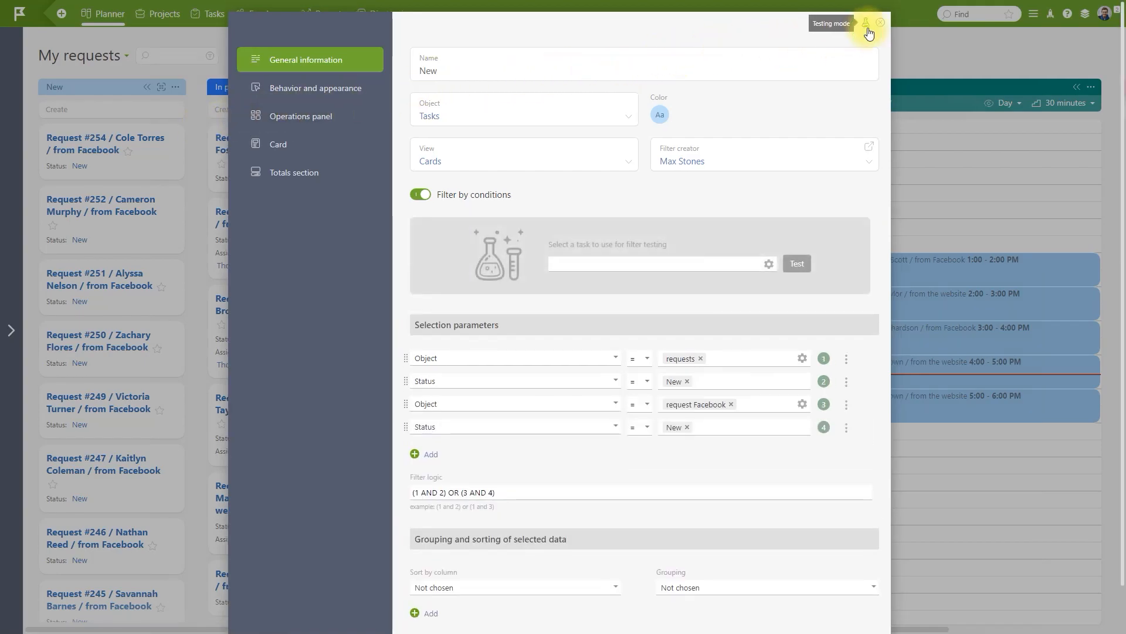
{"action": "left_click", "coordinate": [752, 264]}
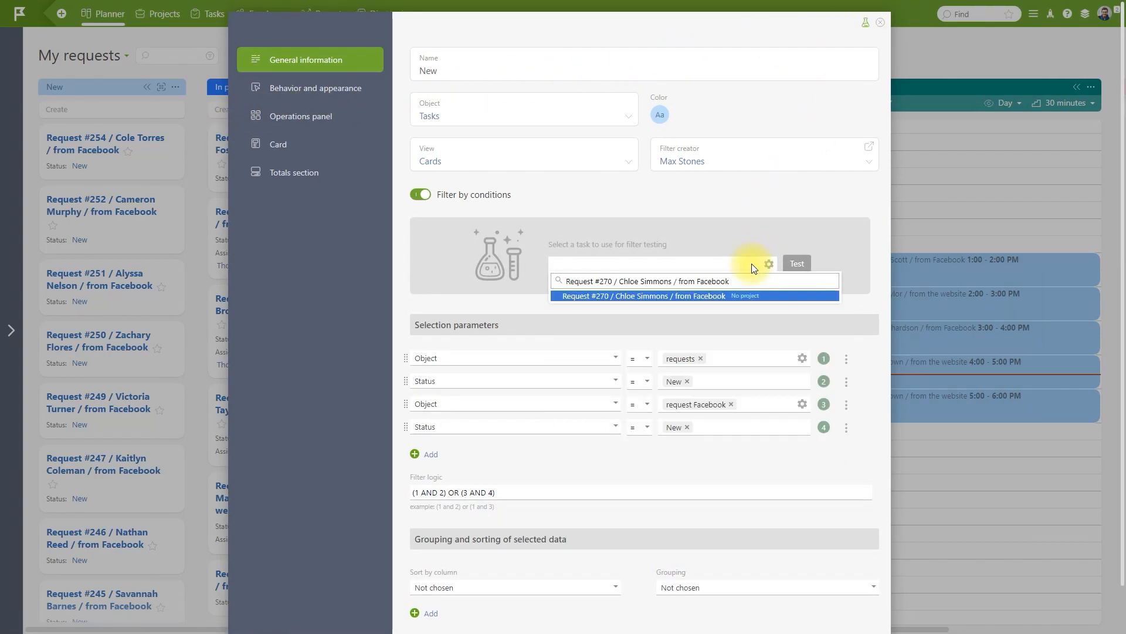
{"action": "left_click", "coordinate": [786, 295]}
{"action": "left_click", "coordinate": [798, 264]}
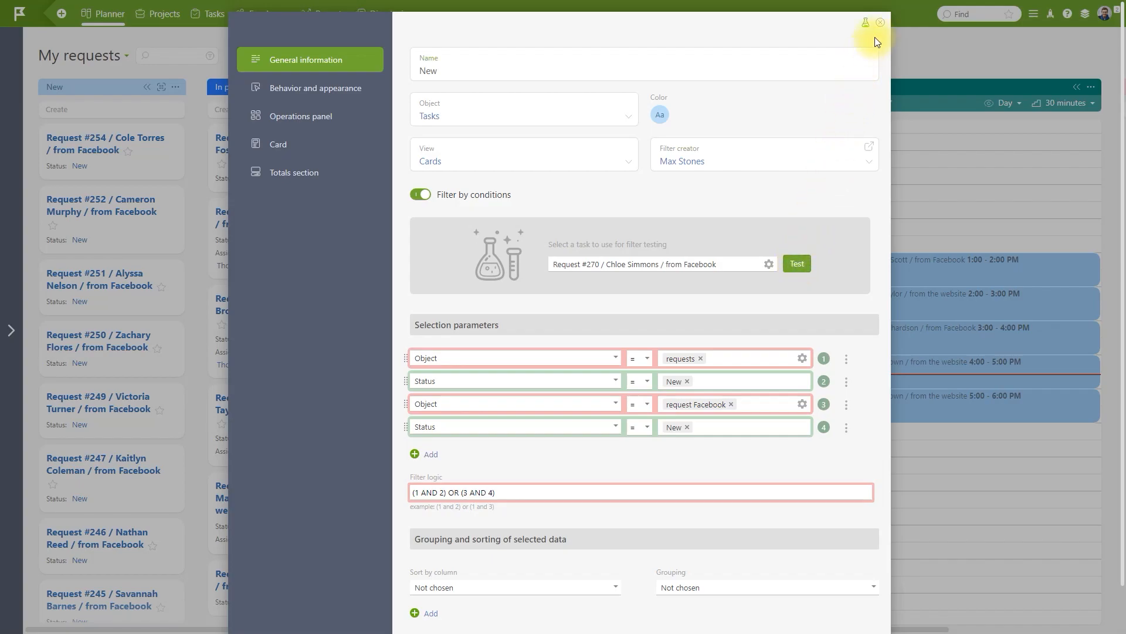
{"action": "left_click", "coordinate": [880, 22]}
{"action": "left_click", "coordinate": [1033, 14]}
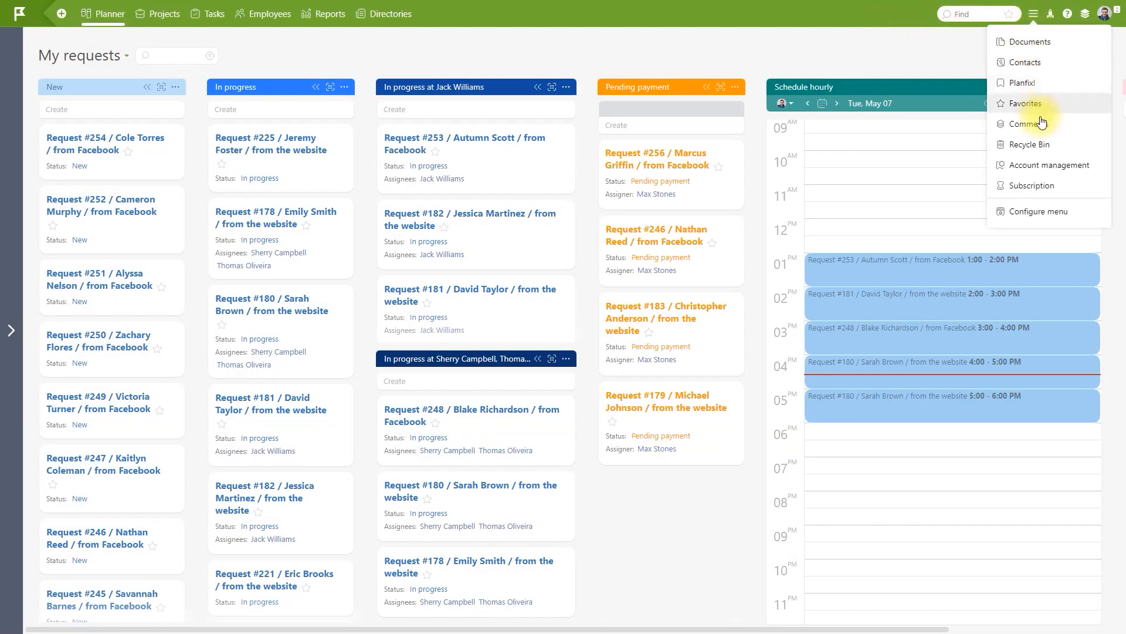
Open the preferences of the SMM page in the Facebook integration.
{"action": "left_click", "coordinate": [1048, 164]}
{"action": "left_click", "coordinate": [97, 75]}
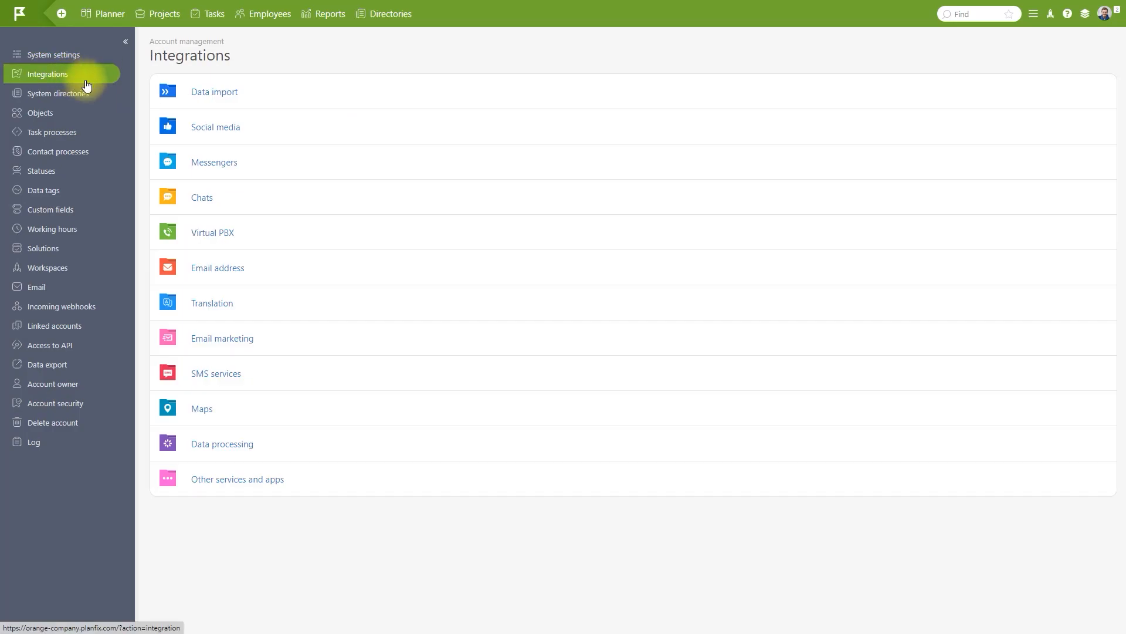
{"action": "left_click", "coordinate": [216, 128]}
{"action": "left_click", "coordinate": [359, 91]}
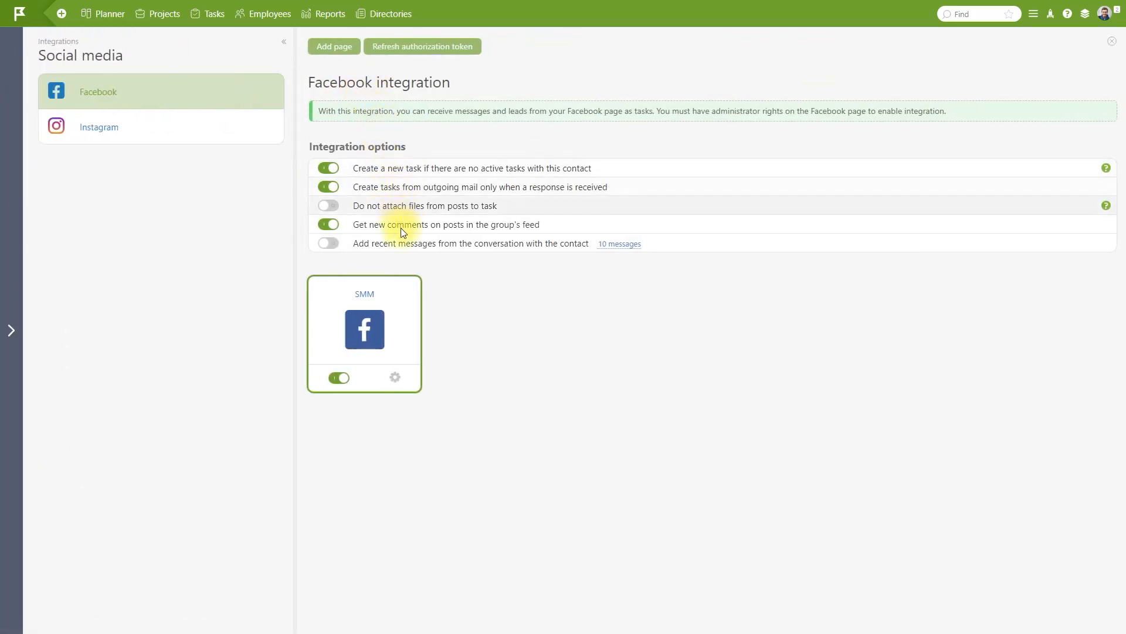
{"action": "left_click", "coordinate": [394, 377]}
Set both the direct-message and the other-case task objects to request Facebook, and save.
{"action": "left_click", "coordinate": [704, 80]}
{"action": "left_click", "coordinate": [736, 144]}
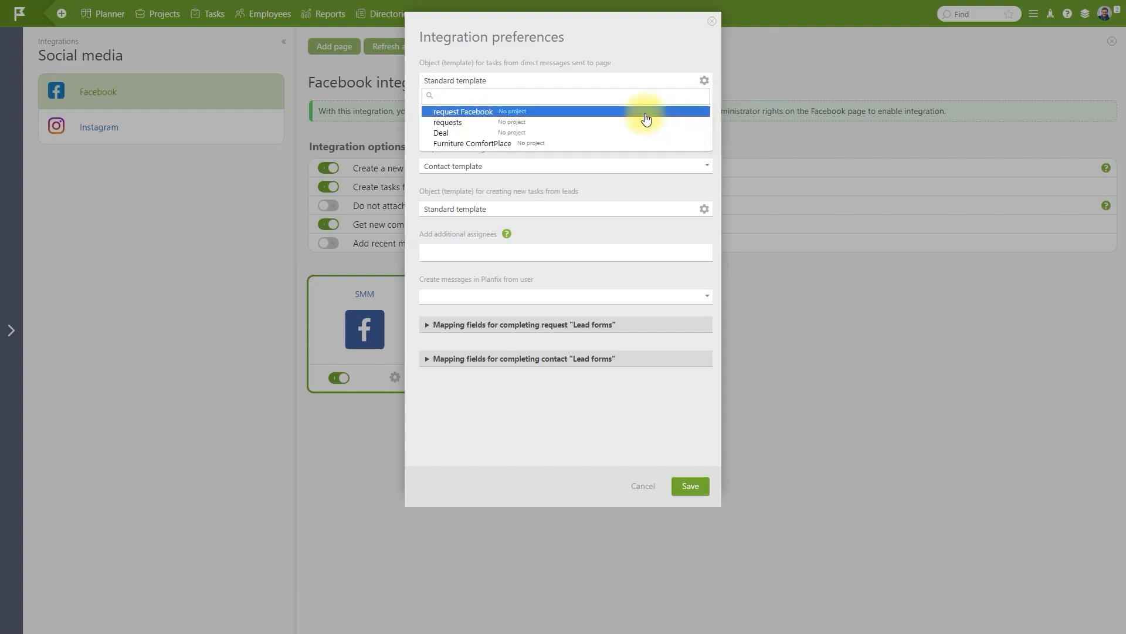
{"action": "left_click", "coordinate": [626, 113]}
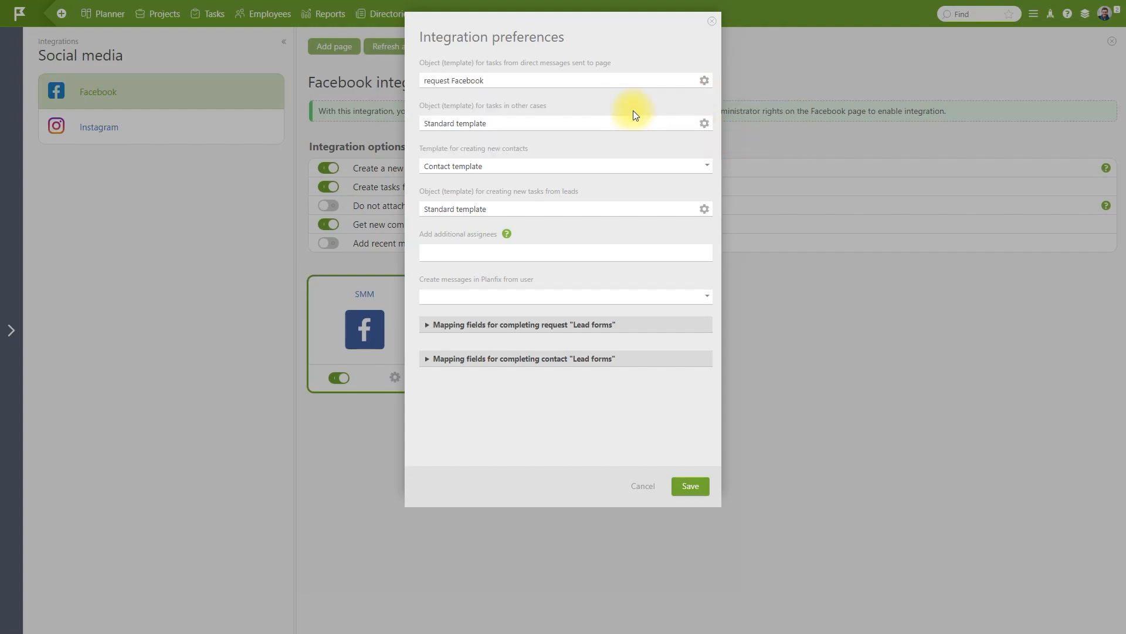
{"action": "left_click", "coordinate": [704, 125]}
{"action": "left_click", "coordinate": [735, 187]}
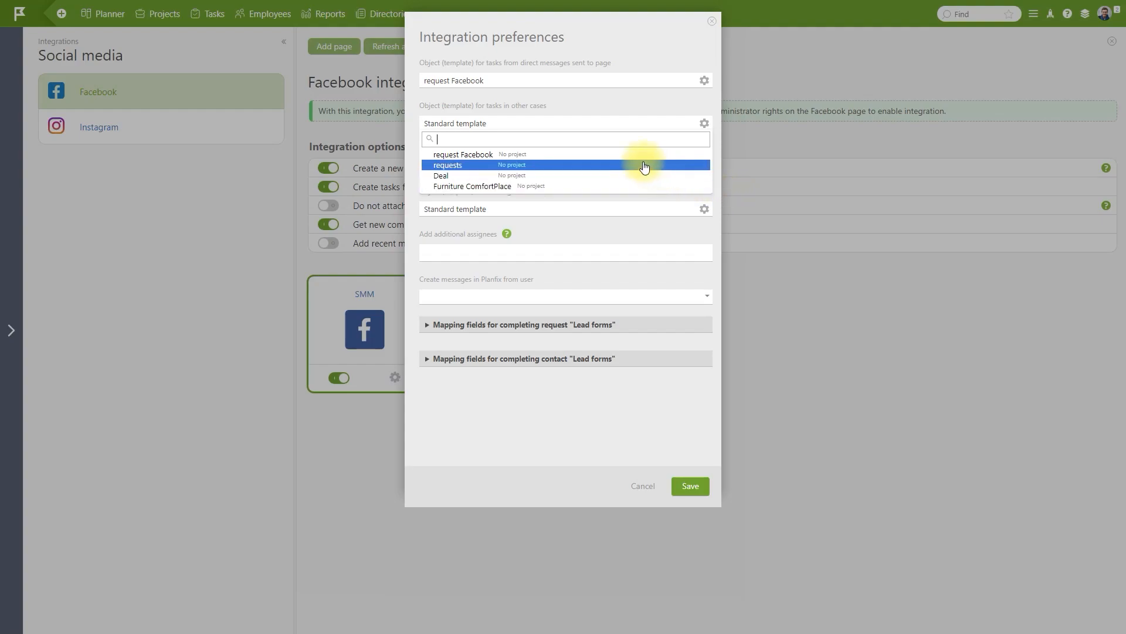
{"action": "left_click", "coordinate": [625, 154]}
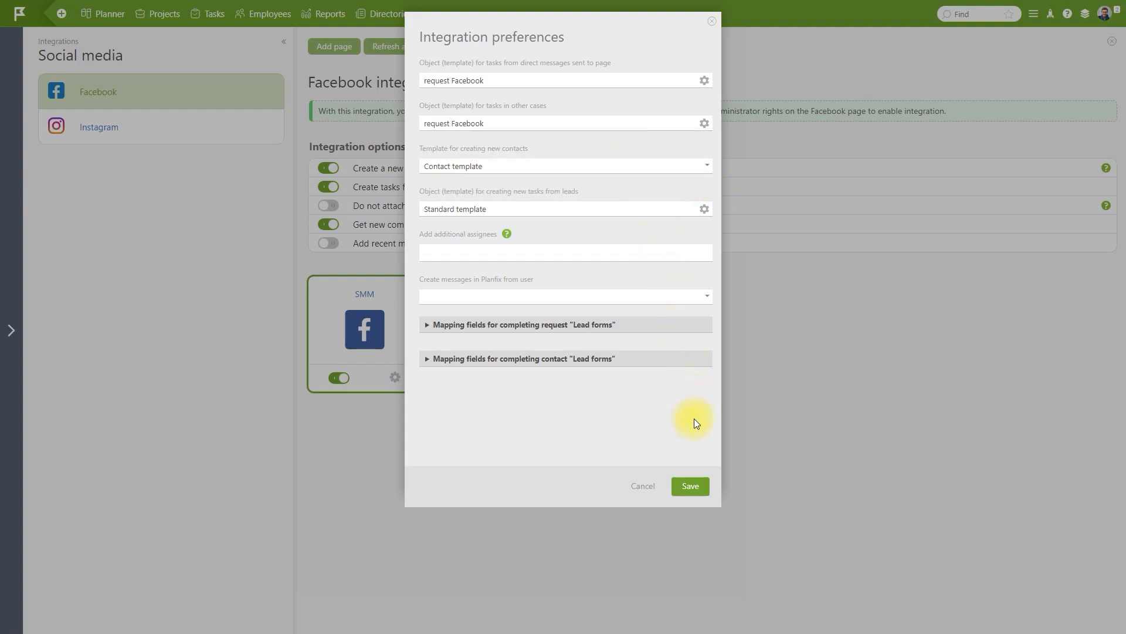
{"action": "left_click", "coordinate": [696, 490]}
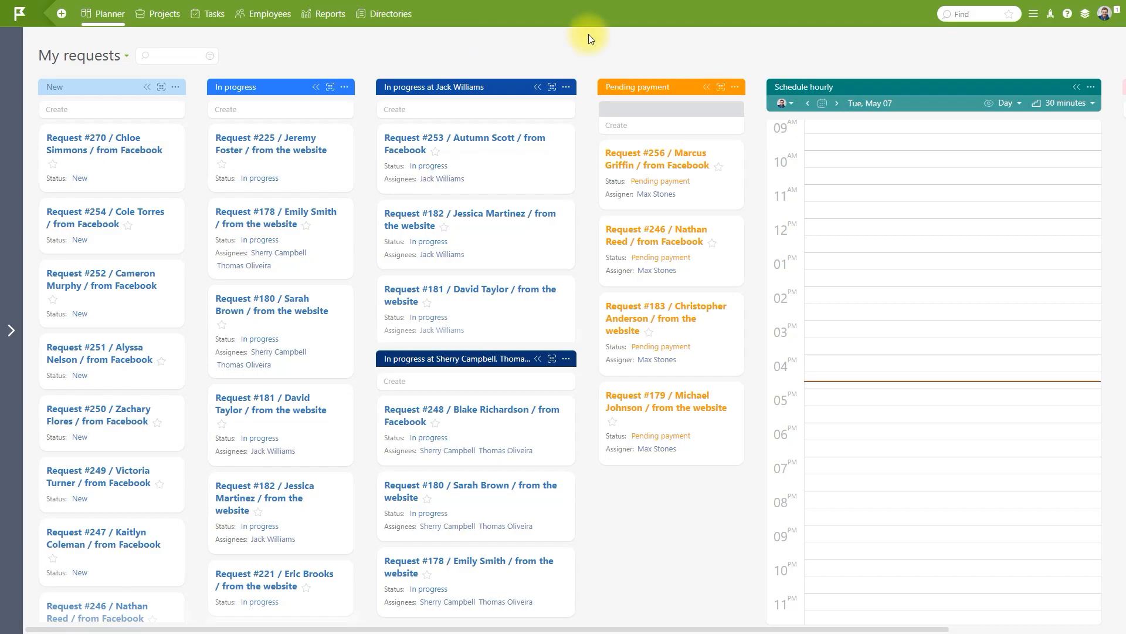
After glancing at Request #253, switch the Schedule hourly column's data from Planned work time to Actual time.
{"action": "left_click", "coordinate": [459, 141]}
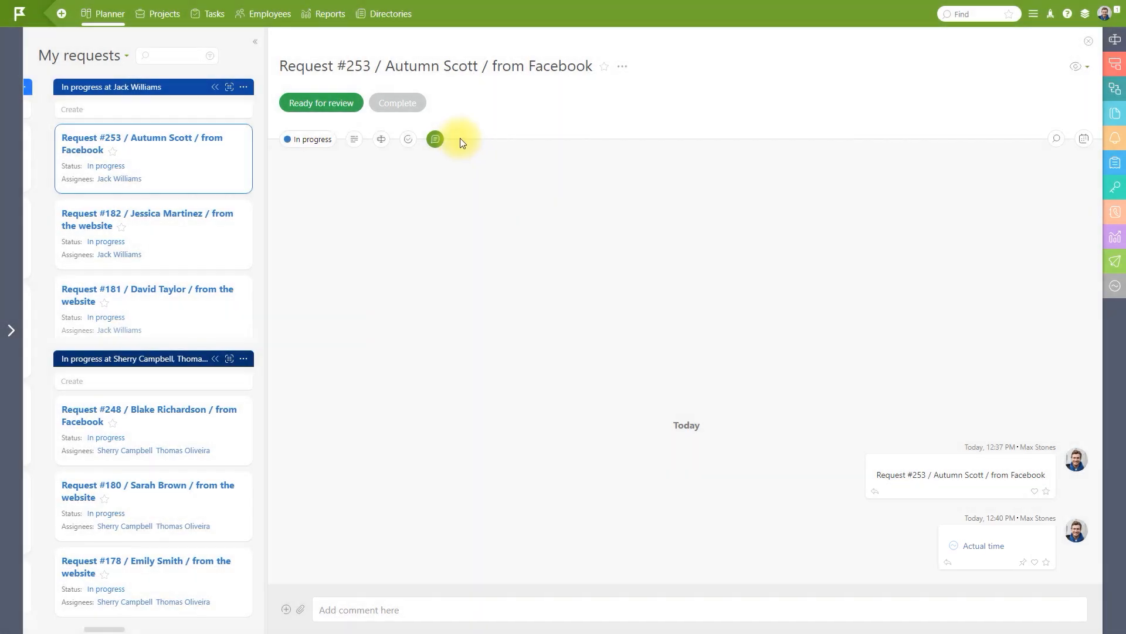
{"action": "left_click", "coordinate": [1089, 41]}
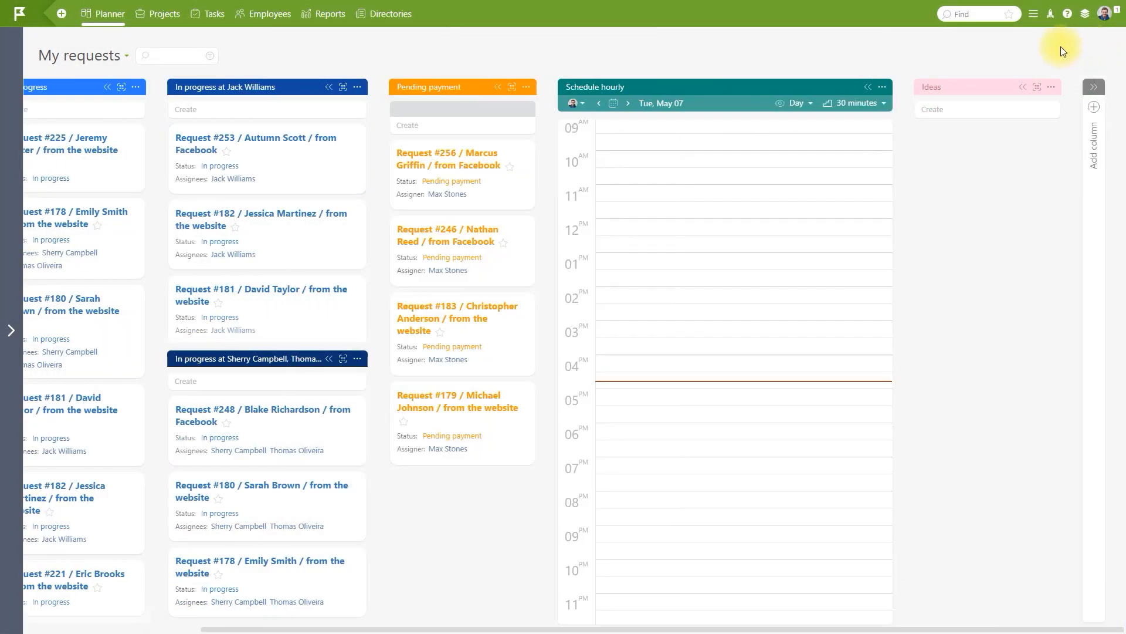
{"action": "left_click", "coordinate": [882, 87]}
{"action": "left_click", "coordinate": [899, 108]}
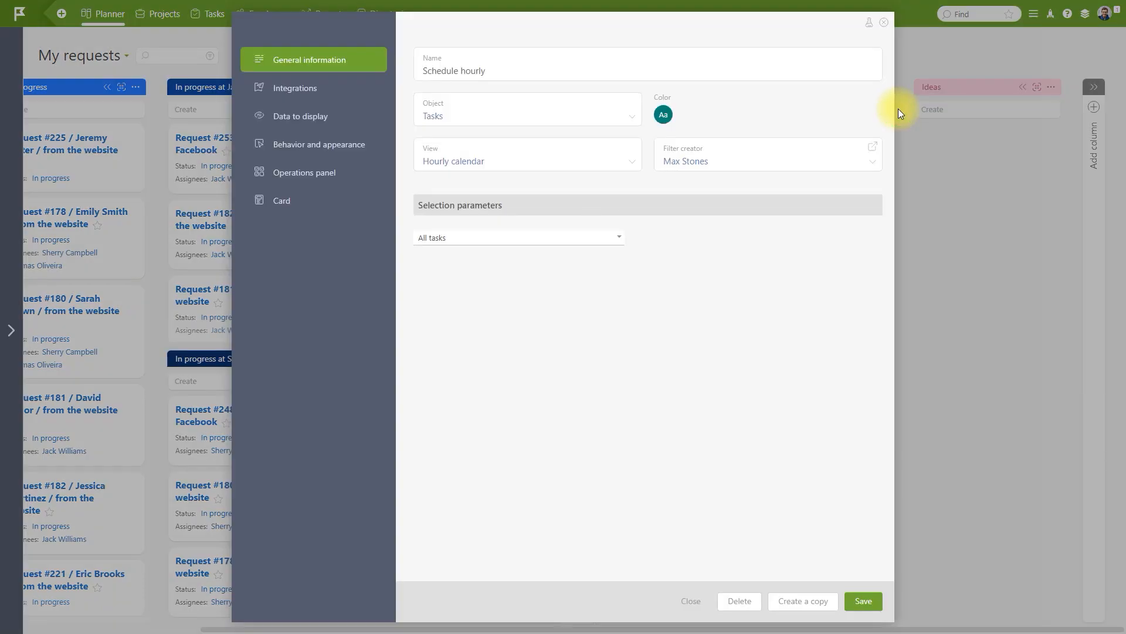
{"action": "left_click", "coordinate": [340, 119]}
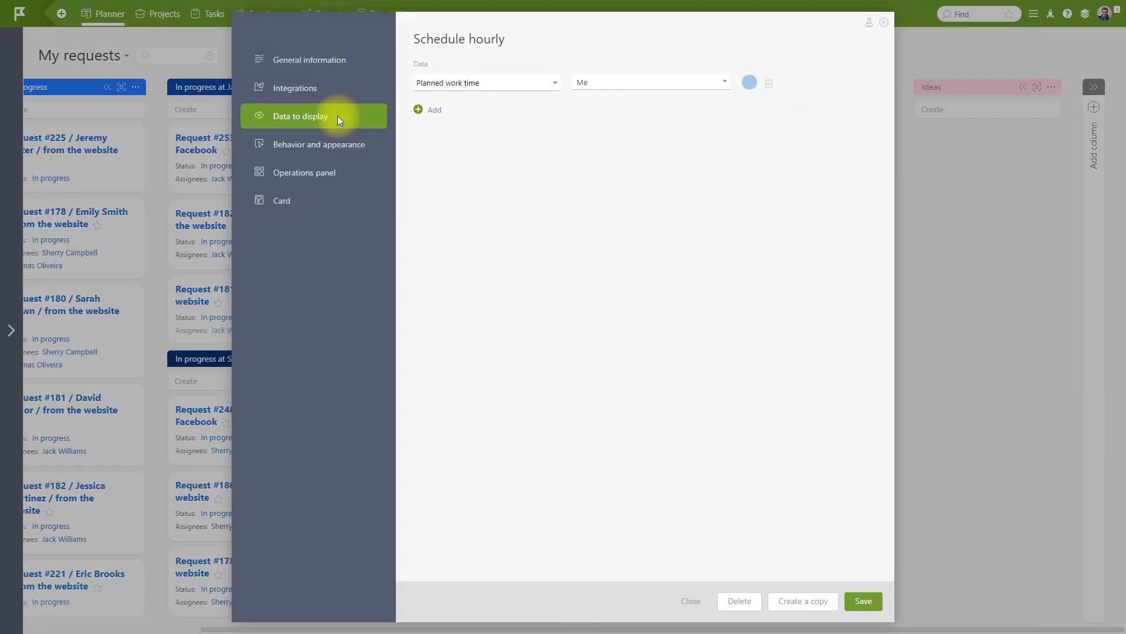
{"action": "left_click", "coordinate": [522, 83]}
{"action": "left_click", "coordinate": [527, 108]}
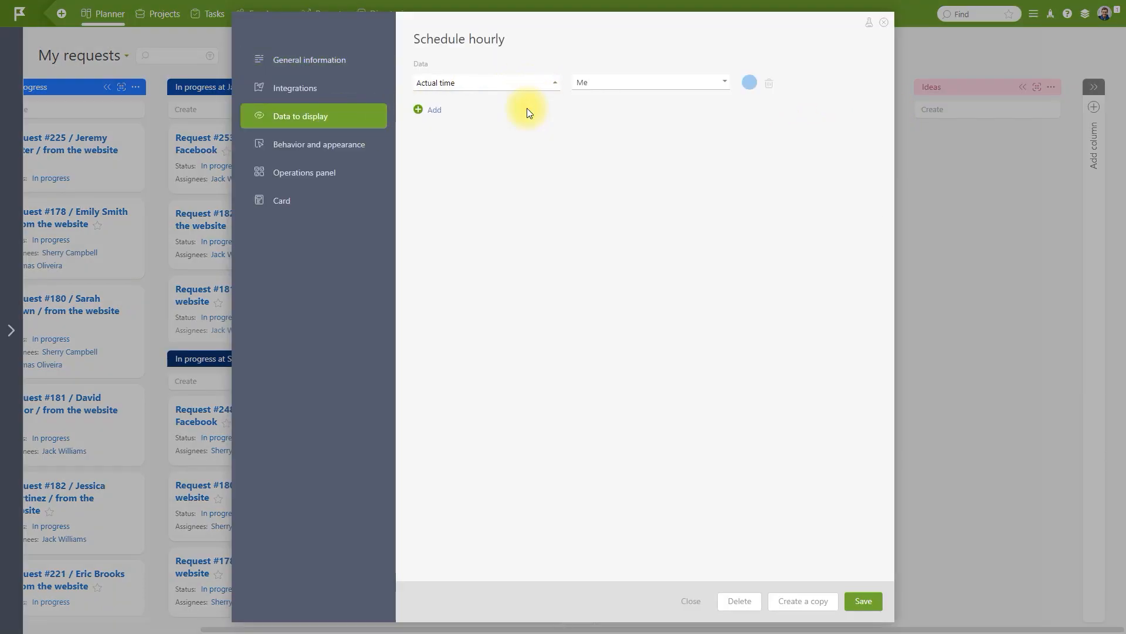
{"action": "left_click", "coordinate": [868, 601]}
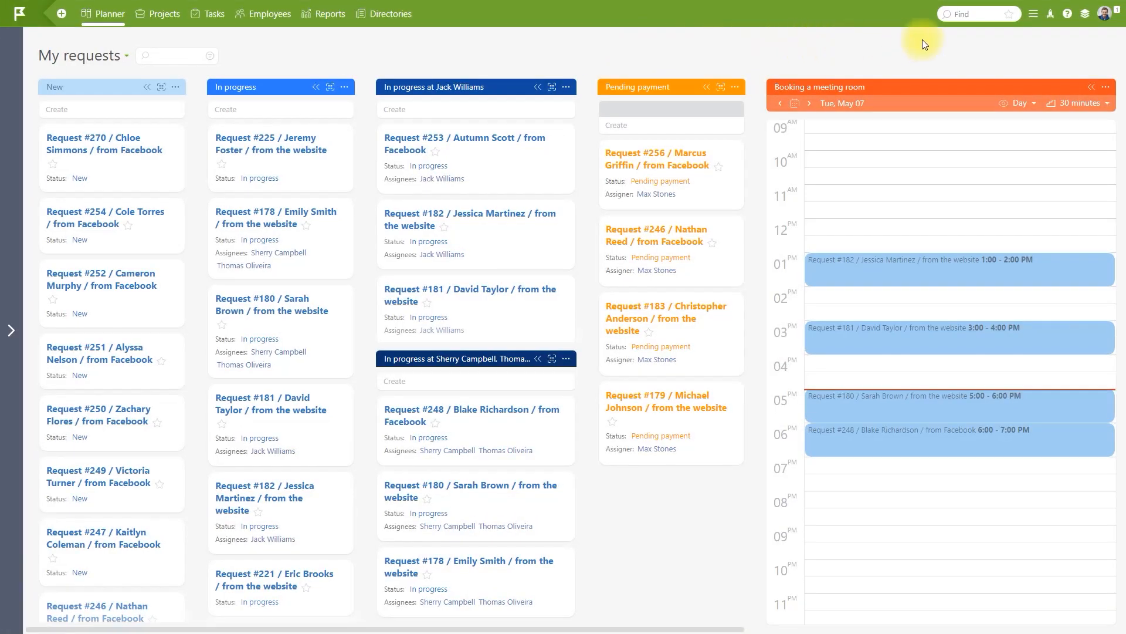
Open the Meeting Room data tag under Time management in account management's data tags.
{"action": "left_click", "coordinate": [1034, 13]}
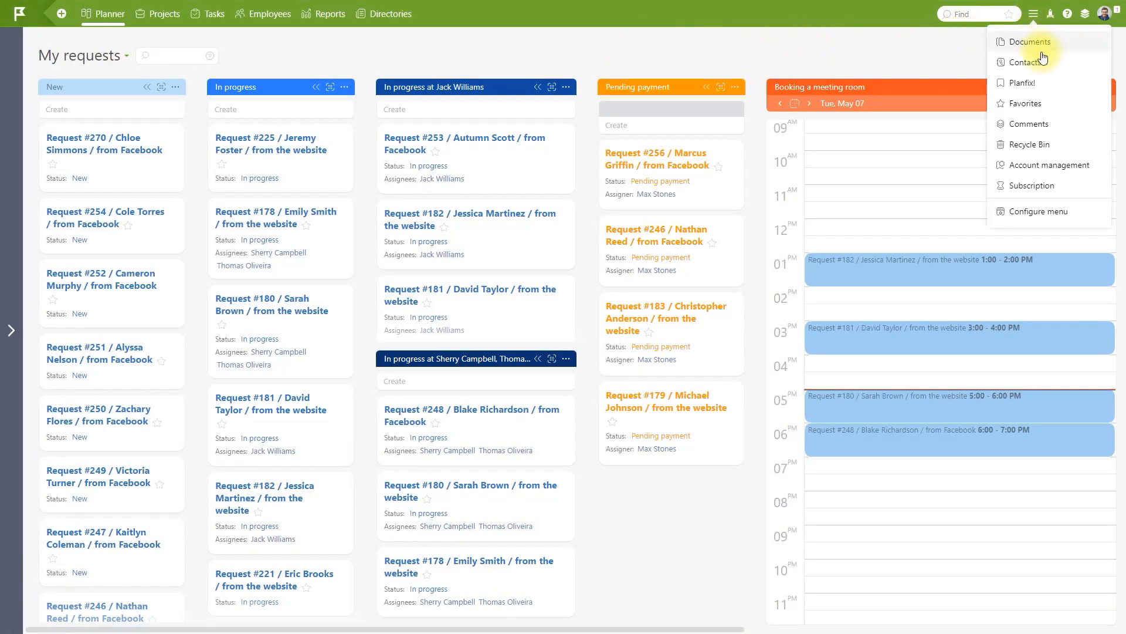
{"action": "left_click", "coordinate": [1002, 167]}
{"action": "left_click", "coordinate": [87, 195]}
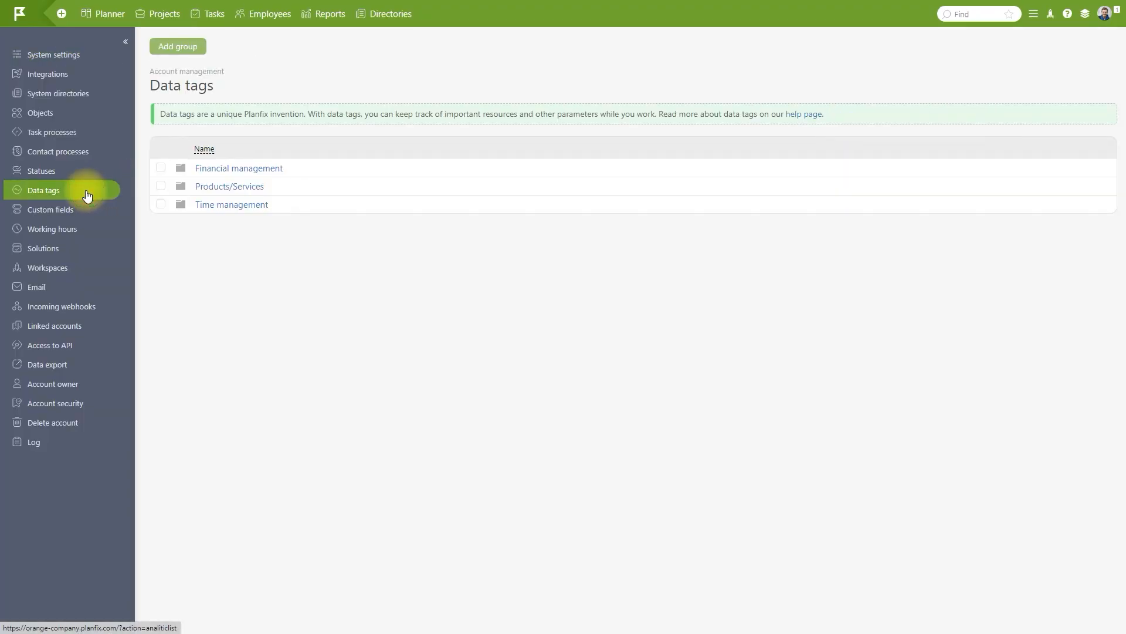
{"action": "left_click", "coordinate": [230, 205]}
{"action": "left_click", "coordinate": [230, 213]}
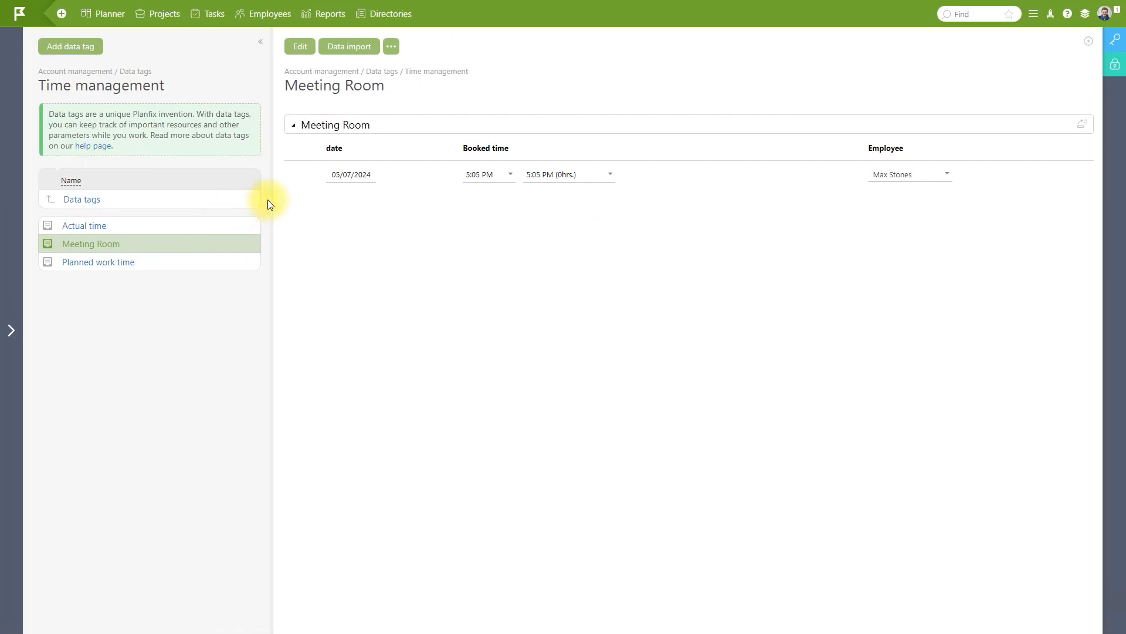
Set the Meeting Room tag's adding and viewing permissions to Any employee and save.
{"action": "left_click", "coordinate": [1115, 40]}
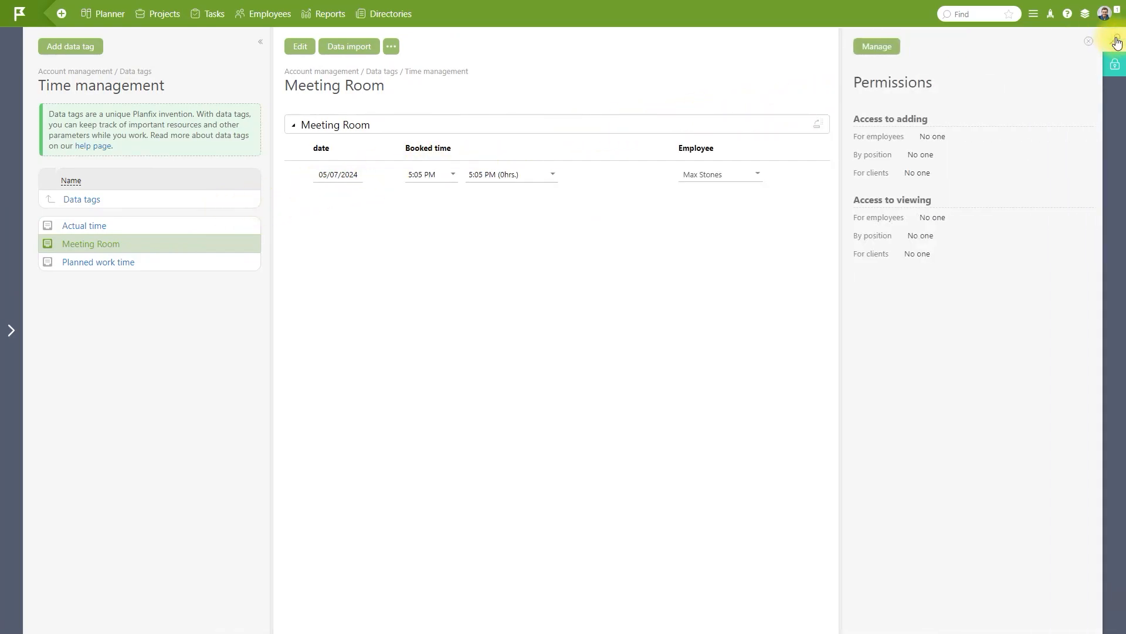
{"action": "left_click", "coordinate": [889, 46]}
{"action": "left_click", "coordinate": [418, 124]}
{"action": "left_click", "coordinate": [431, 353]}
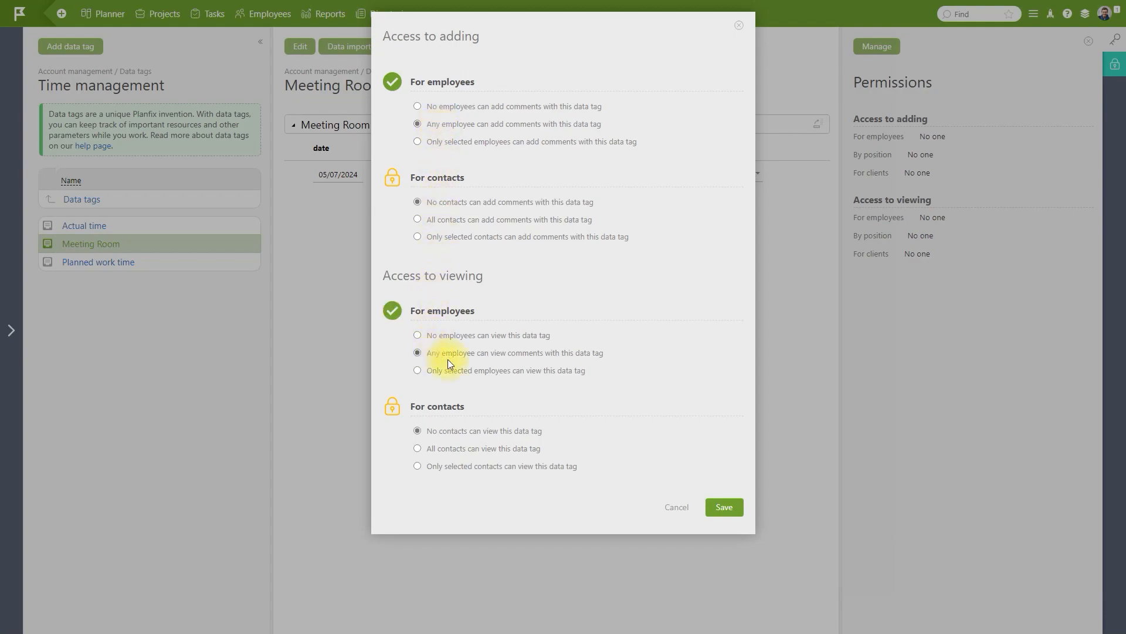
{"action": "left_click", "coordinate": [721, 507]}
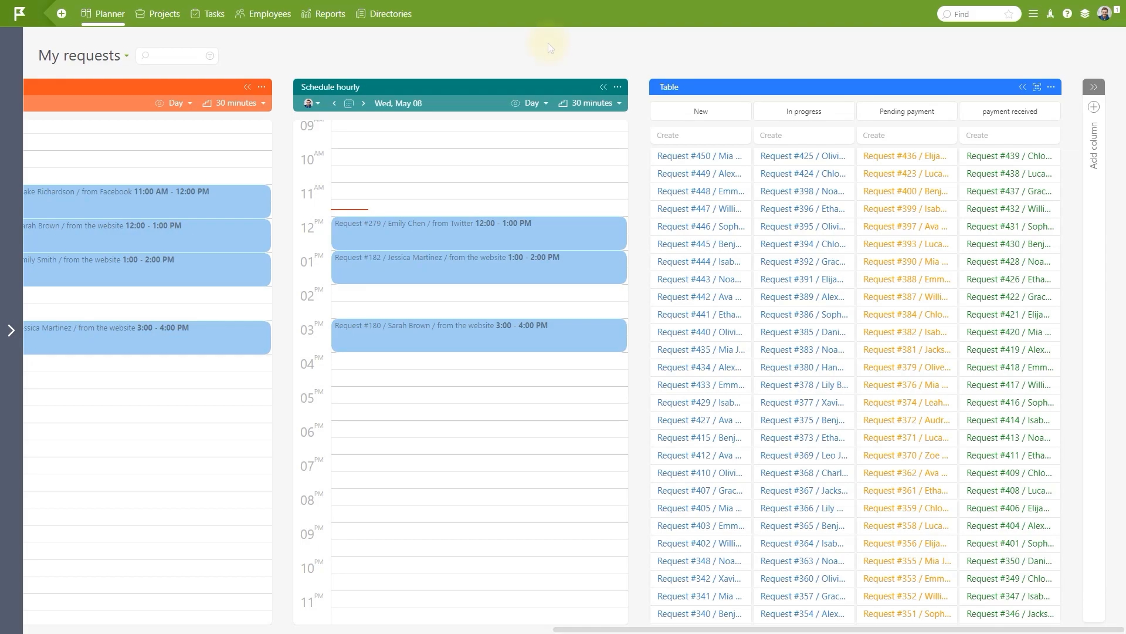
Test the Table column's filter conditions against Request #307 from Twitter.
{"action": "left_click", "coordinate": [1050, 87]}
{"action": "left_click", "coordinate": [987, 132]}
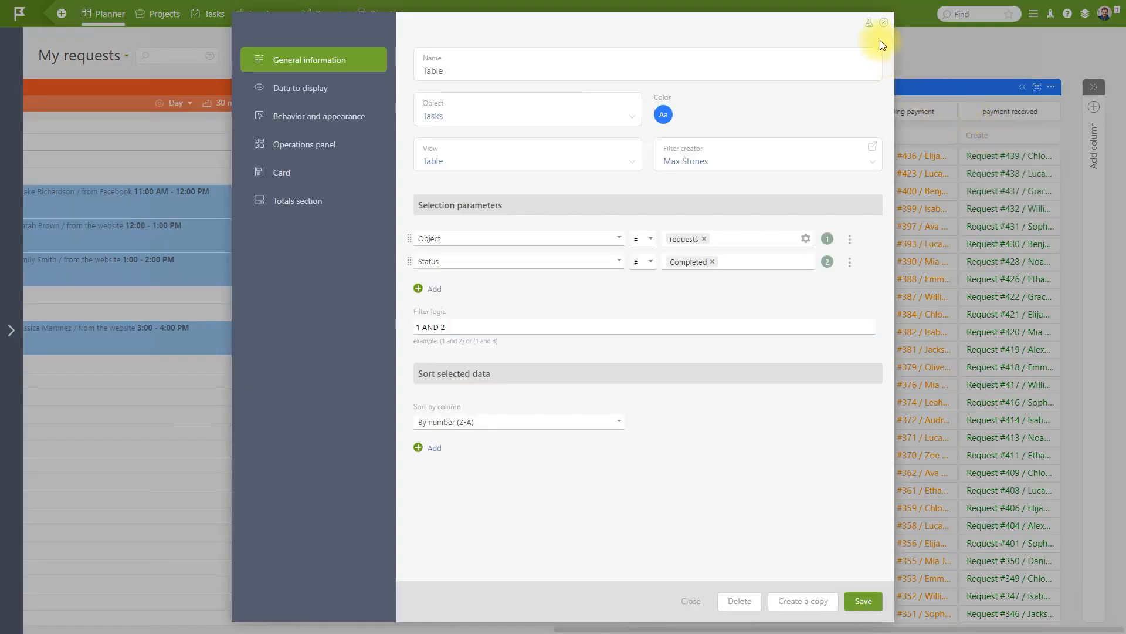
{"action": "left_click", "coordinate": [870, 24]}
{"action": "left_click", "coordinate": [755, 241]}
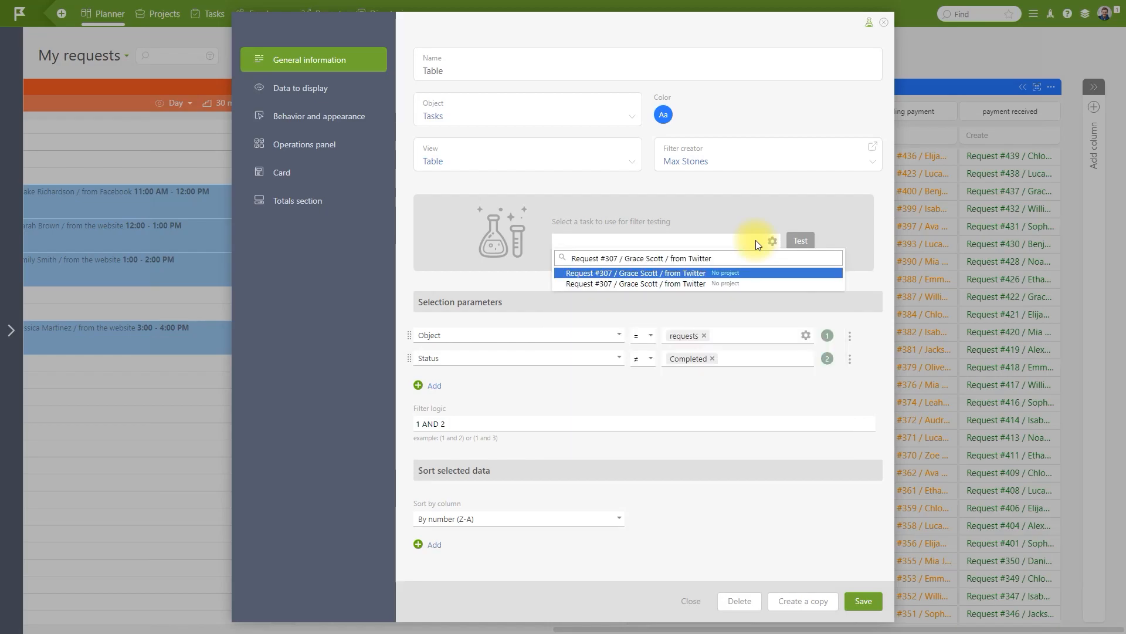
{"action": "left_click", "coordinate": [751, 272]}
{"action": "left_click", "coordinate": [802, 242]}
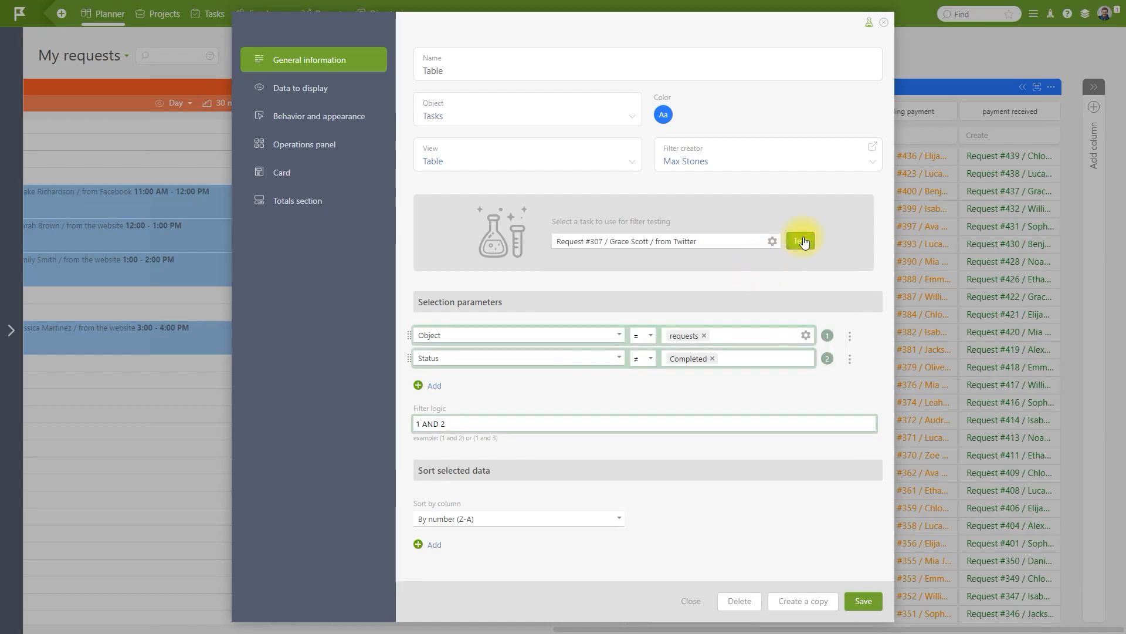
Expand the Table column into a full table and select all its requests.
{"action": "left_click", "coordinate": [884, 23]}
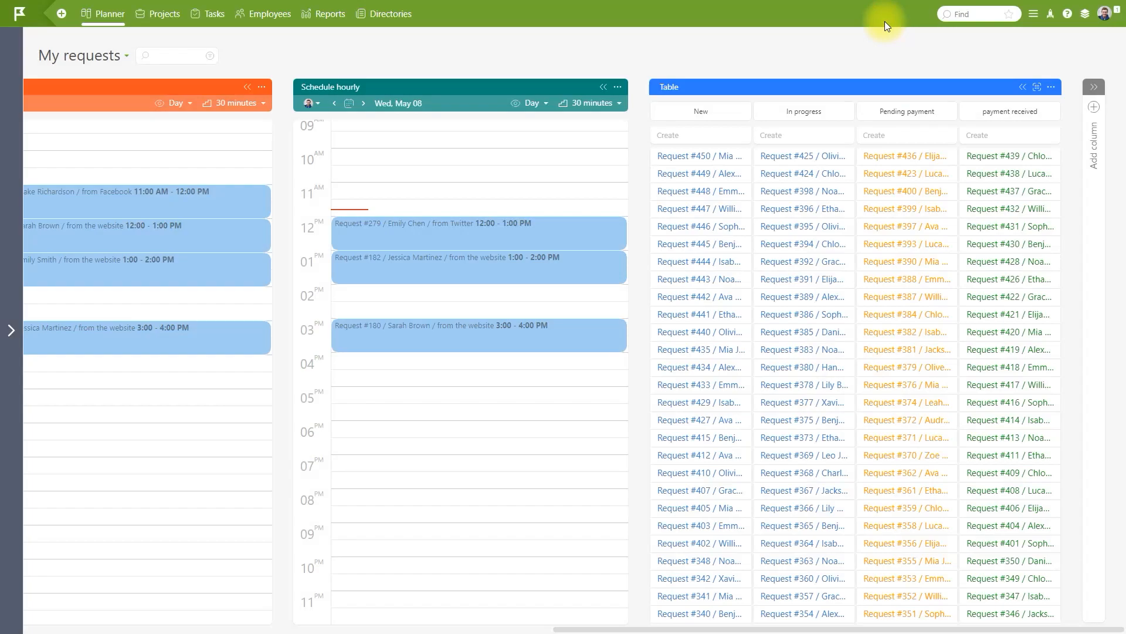
{"action": "left_click", "coordinate": [1035, 88]}
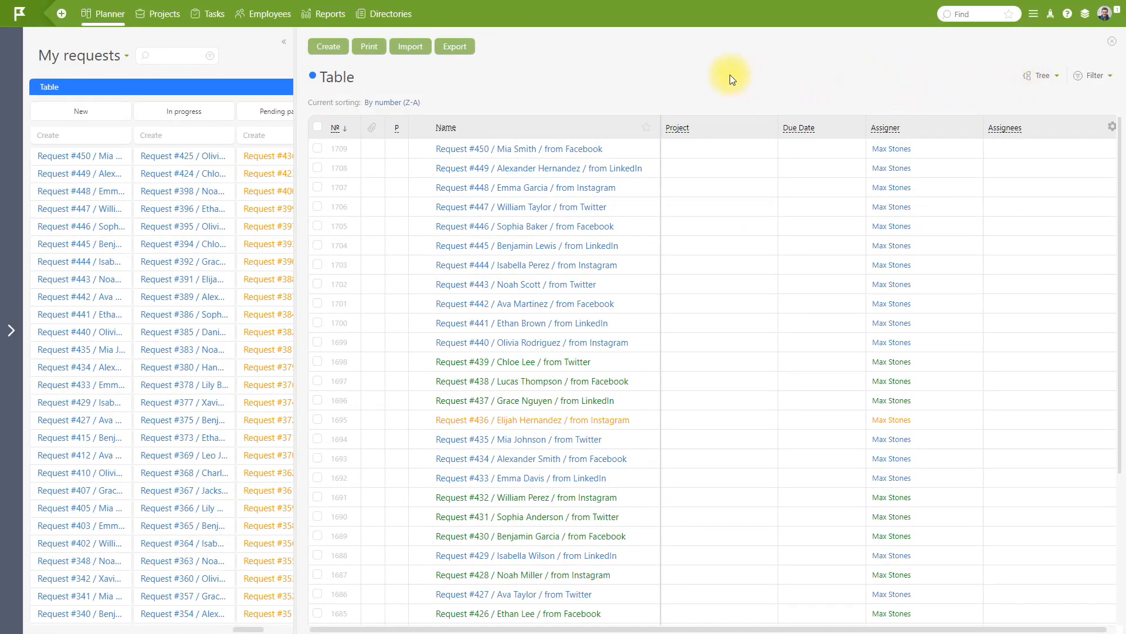
{"action": "left_click", "coordinate": [318, 127]}
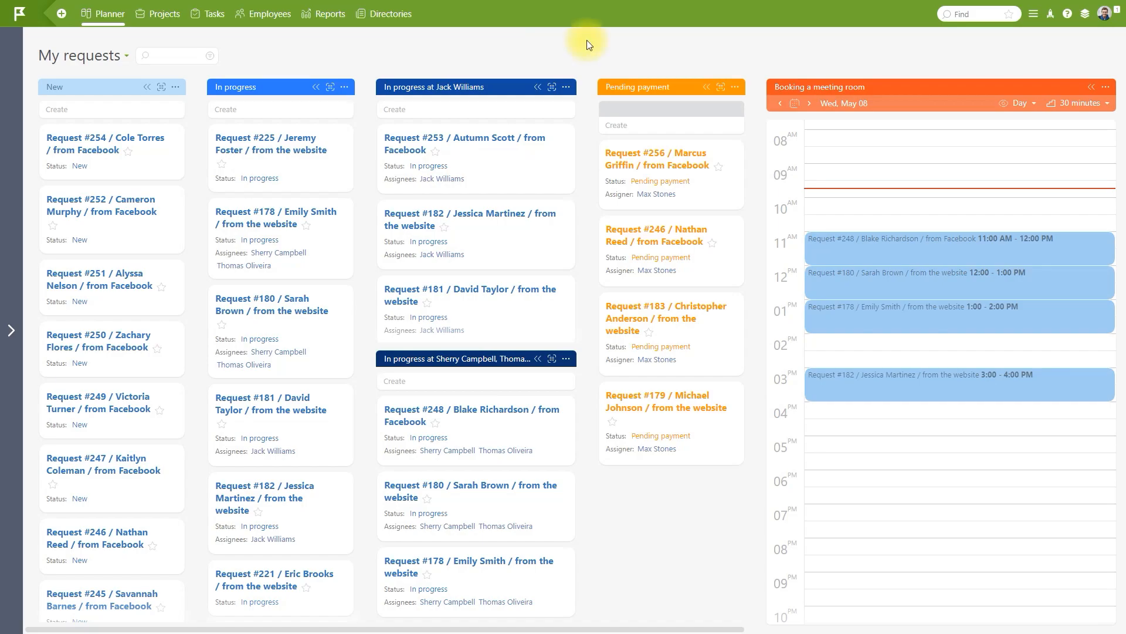
Create 'Request #279 from Twitter' (with the requester's name) in the New column, assigned to one employee.
{"action": "left_click", "coordinate": [174, 114]}
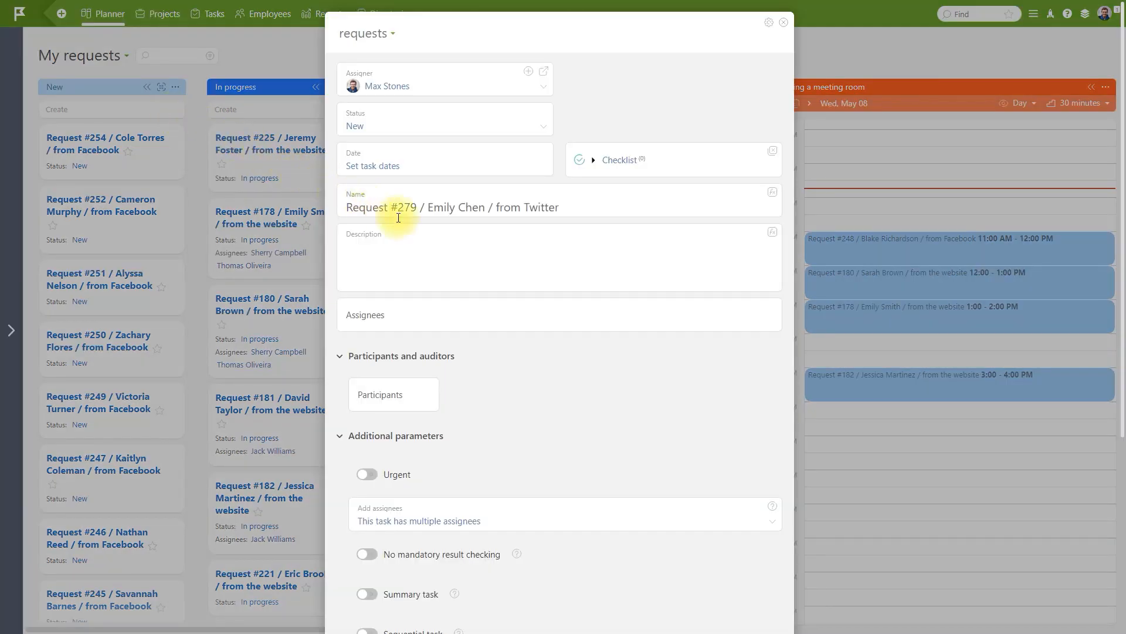
{"action": "left_click", "coordinate": [550, 321]}
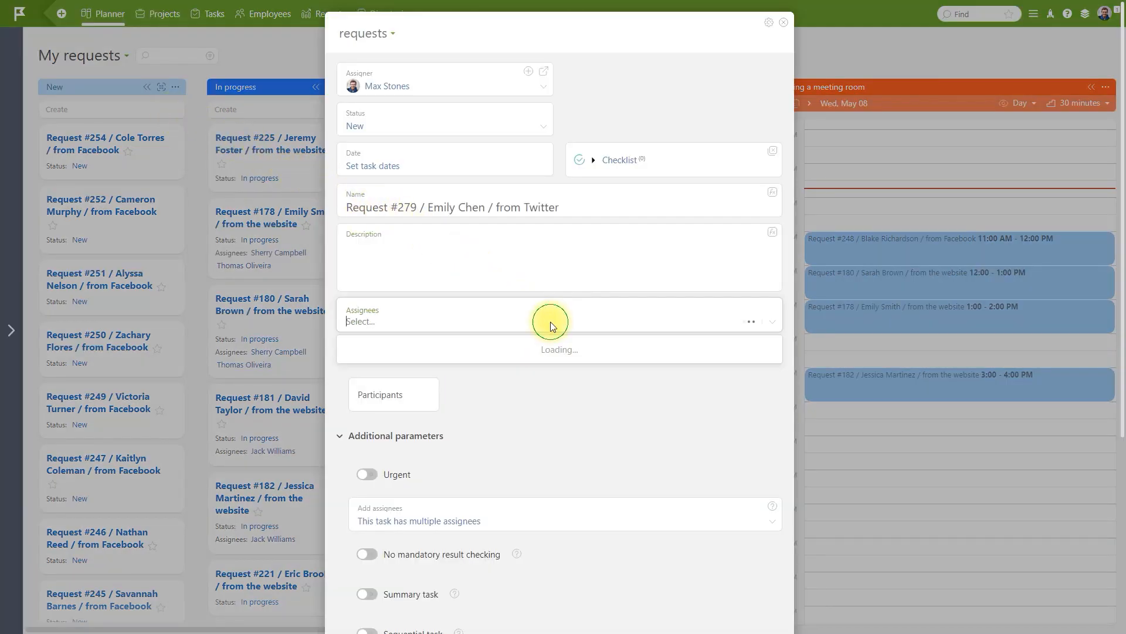
{"action": "scroll", "coordinate": [571, 440], "scroll_direction": "down", "scroll_amount": 5}
{"action": "left_click", "coordinate": [571, 437]}
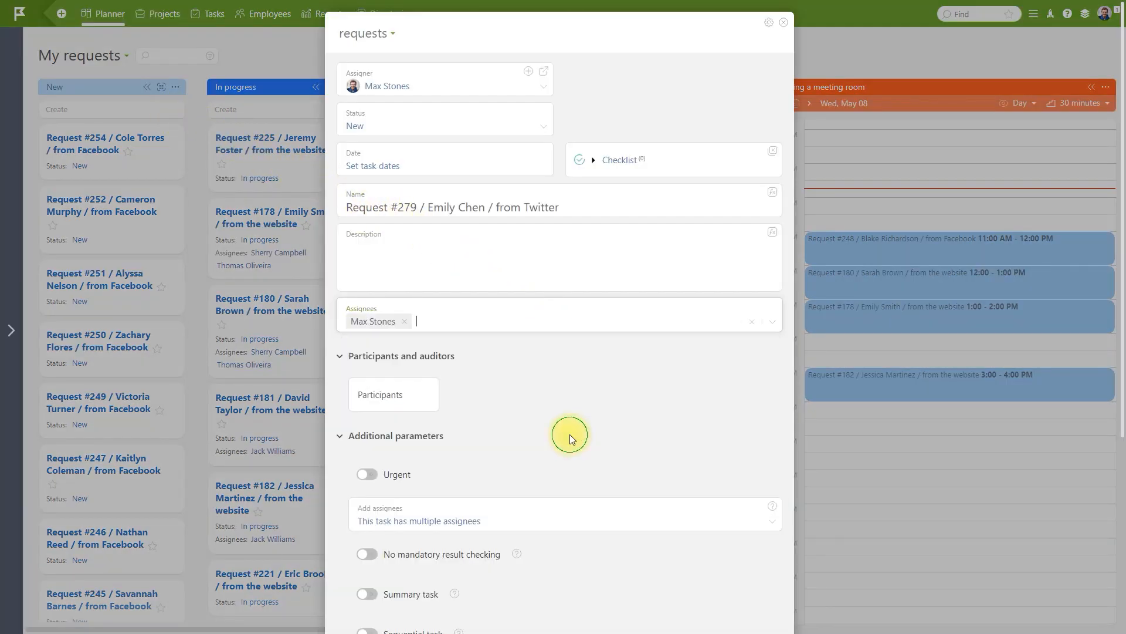
{"action": "scroll", "coordinate": [571, 440], "scroll_direction": "down", "scroll_amount": 5}
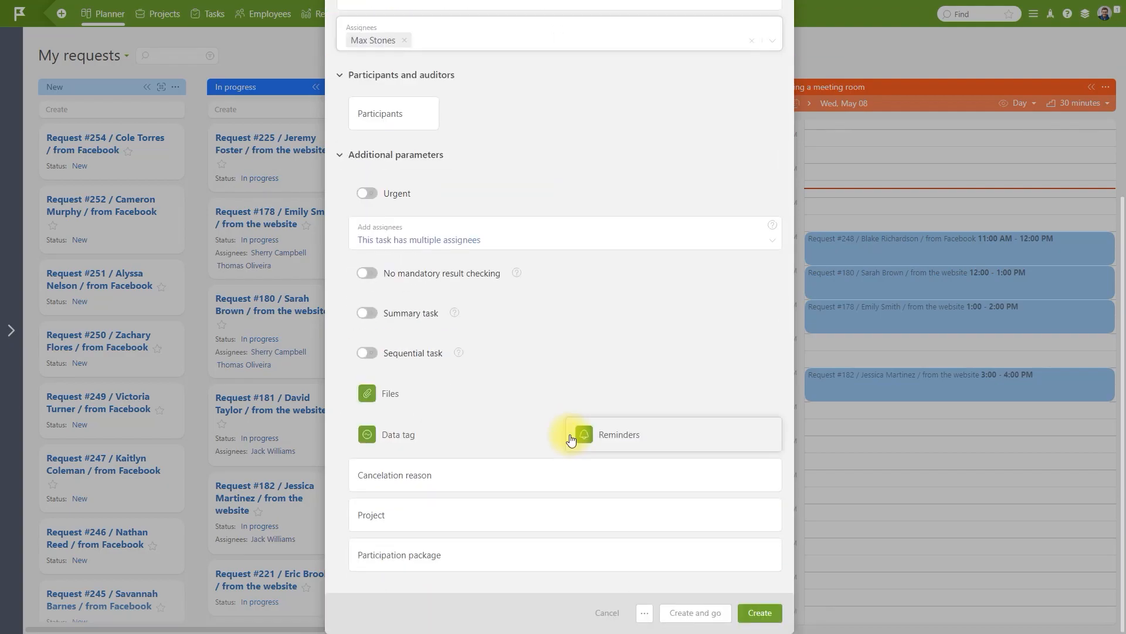
{"action": "left_click", "coordinate": [763, 612]}
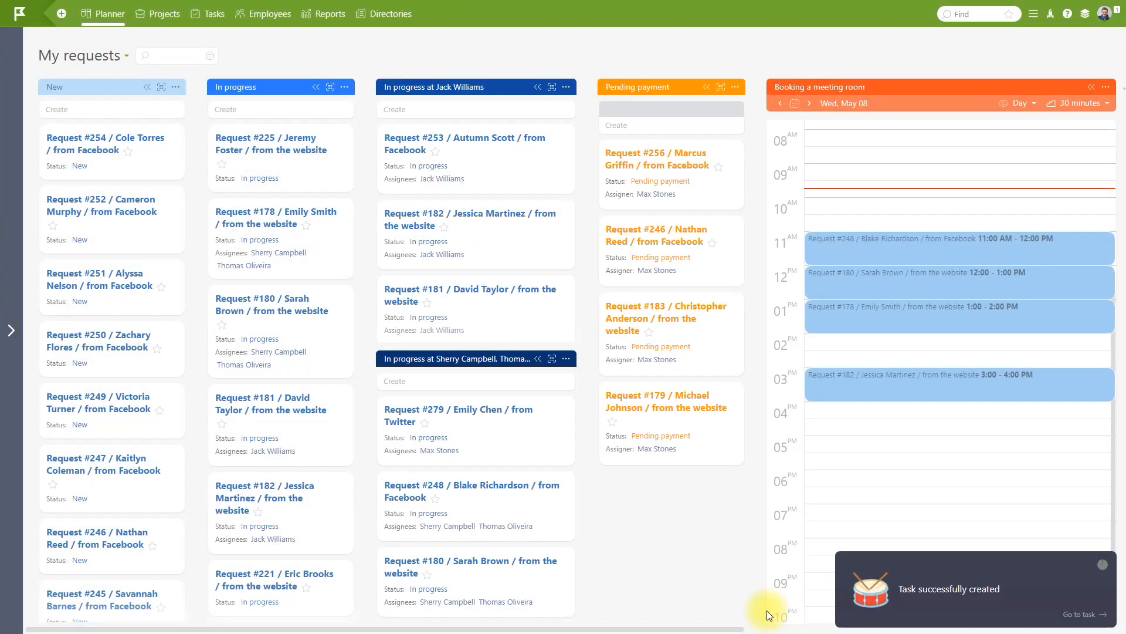
Test the New column's filter against Request #279, which fails the Status condition.
{"action": "left_click", "coordinate": [175, 87]}
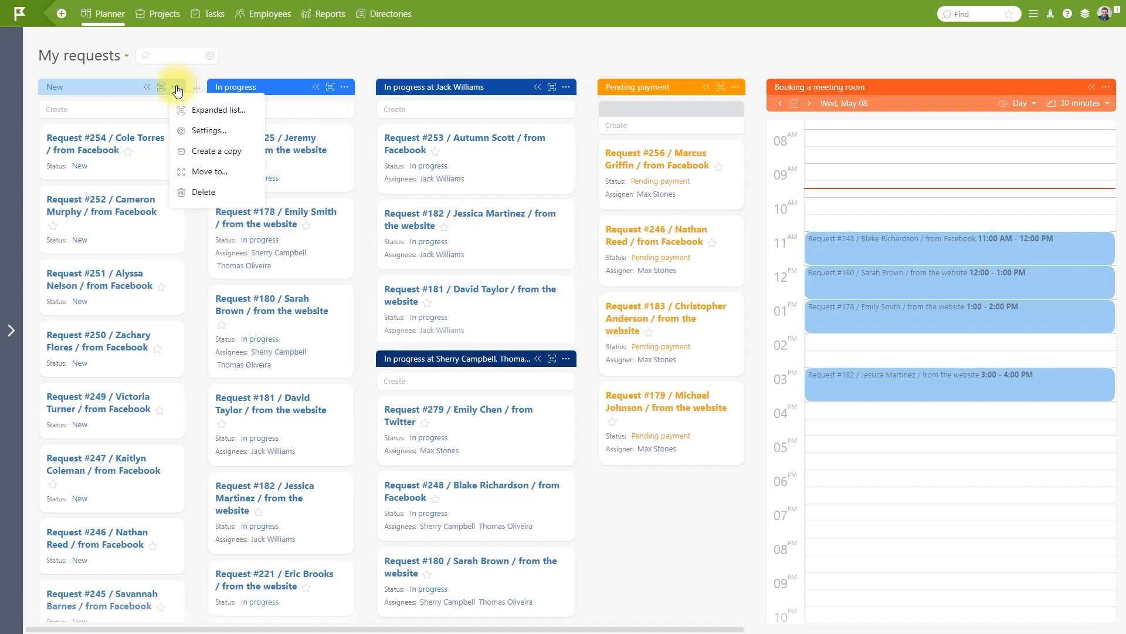
{"action": "left_click", "coordinate": [220, 129]}
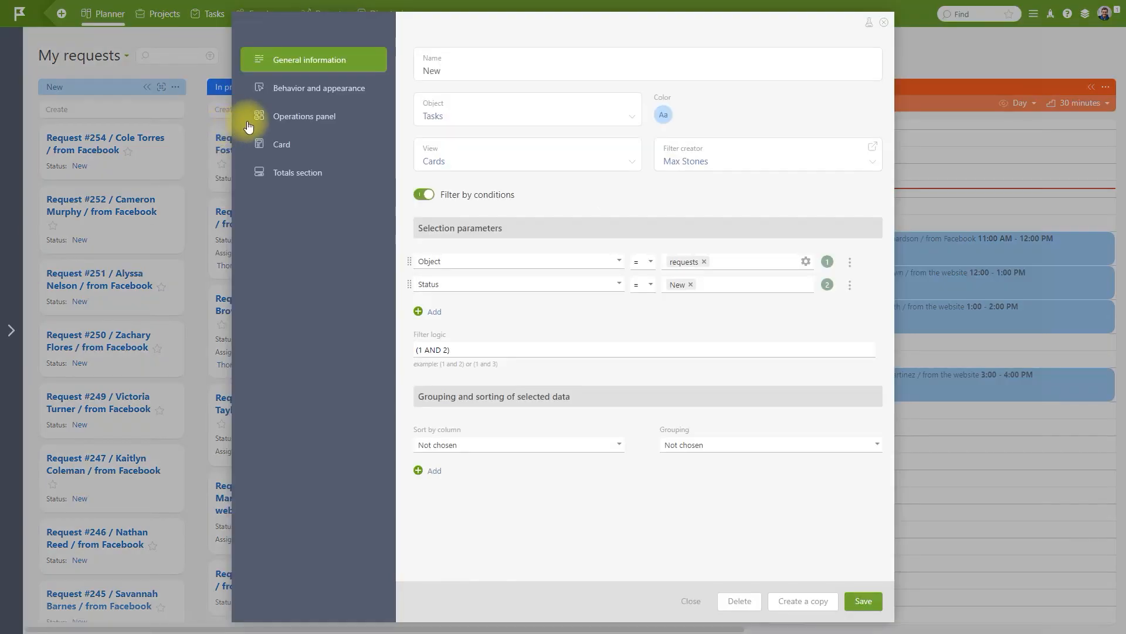
{"action": "left_click", "coordinate": [870, 27]}
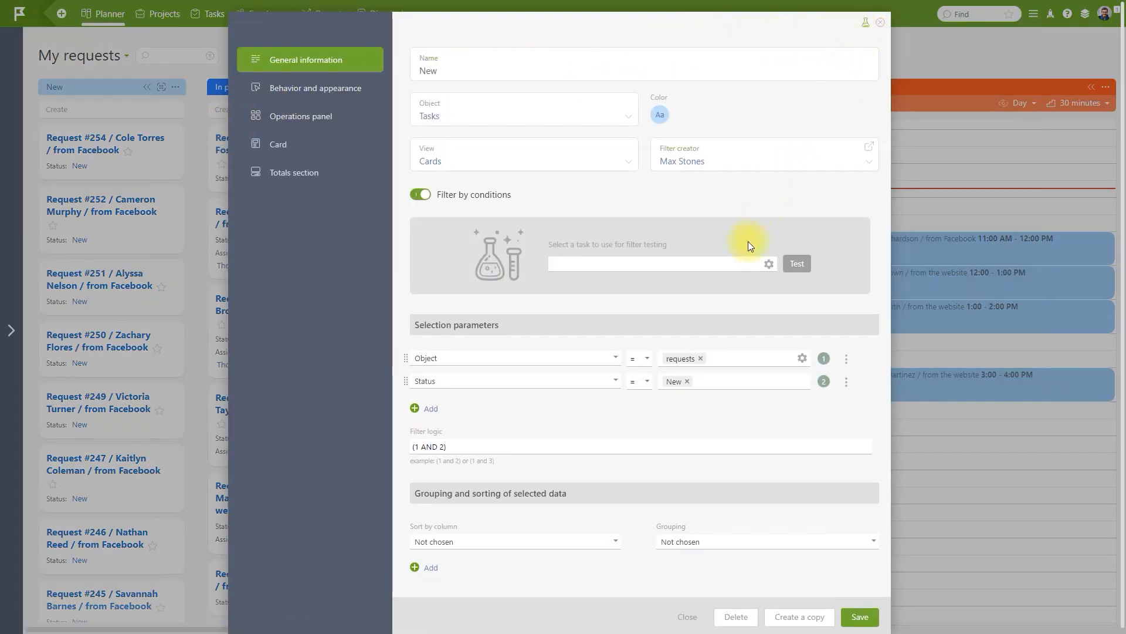
{"action": "left_click", "coordinate": [741, 261]}
{"action": "left_click", "coordinate": [742, 306]}
{"action": "left_click", "coordinate": [796, 265]}
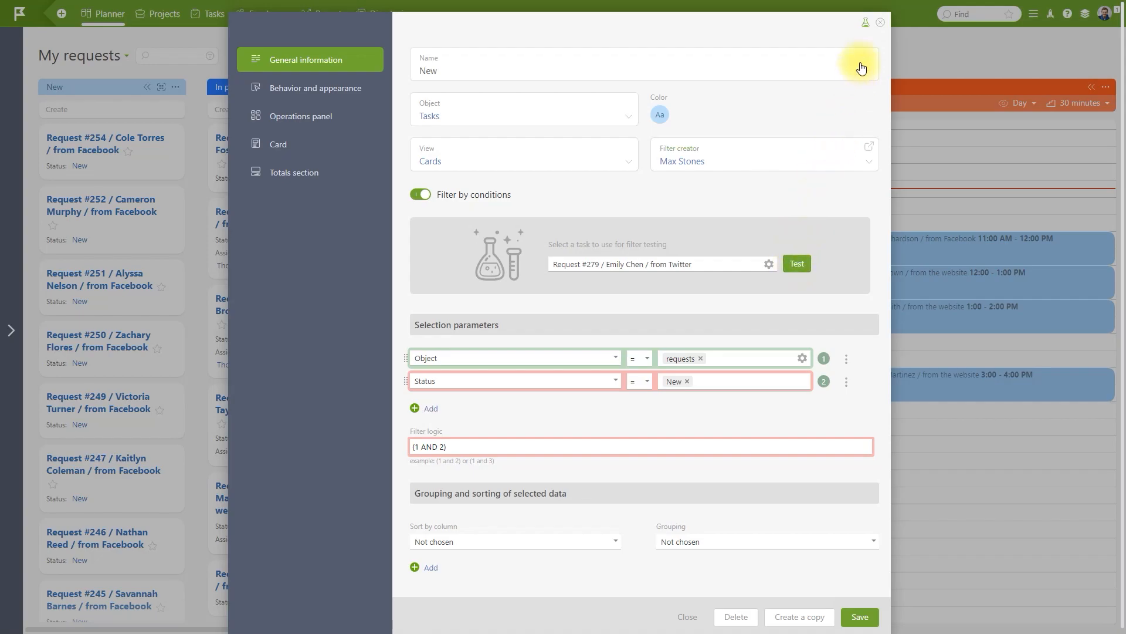
{"action": "left_click", "coordinate": [881, 22]}
Open the requests object from Account management's Objects list.
{"action": "left_click", "coordinate": [1034, 14]}
{"action": "left_click", "coordinate": [1031, 164]}
{"action": "left_click", "coordinate": [66, 114]}
{"action": "left_click", "coordinate": [194, 220]}
Turn off 'Automatically accept tasks when assigned' in the requests status set's additional parameters.
{"action": "left_click", "coordinate": [355, 143]}
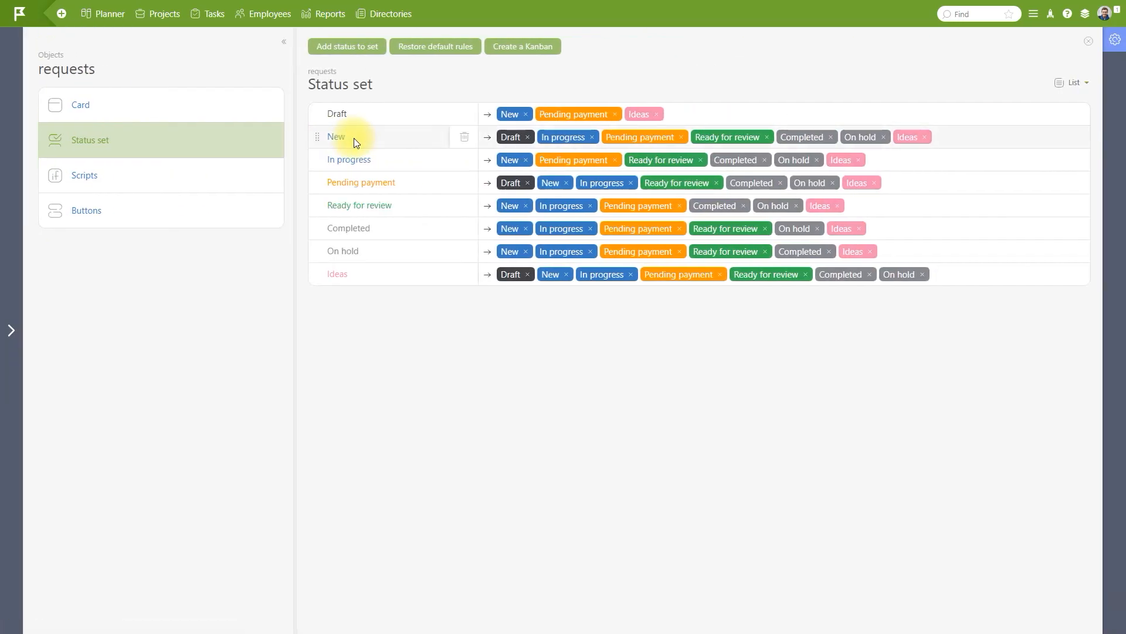
{"action": "left_click", "coordinate": [1114, 41]}
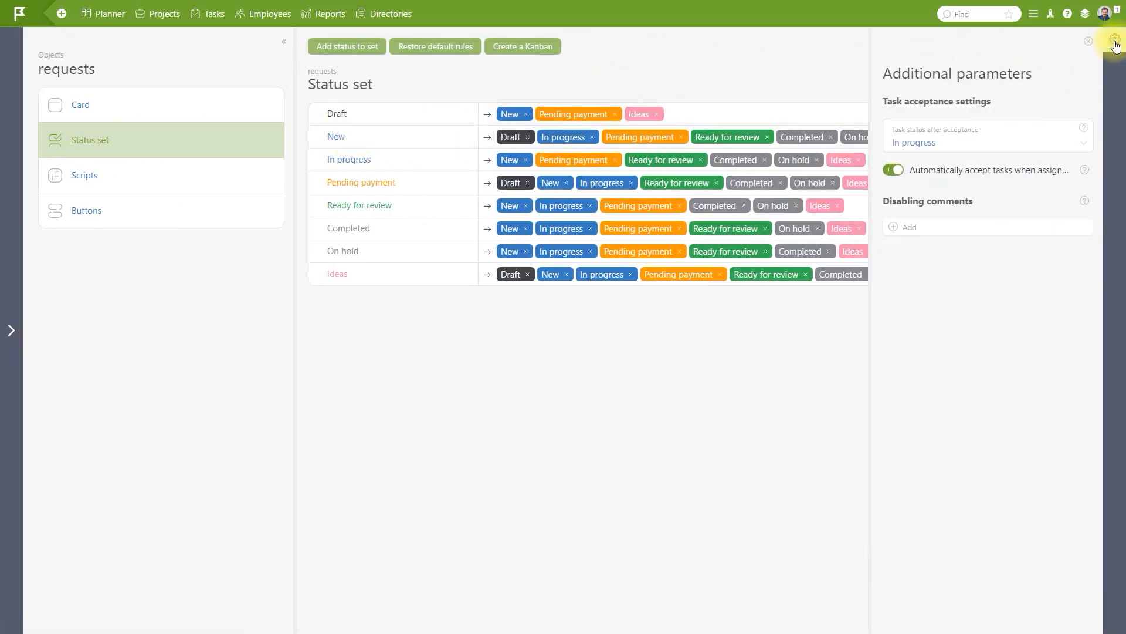
{"action": "left_click", "coordinate": [893, 171]}
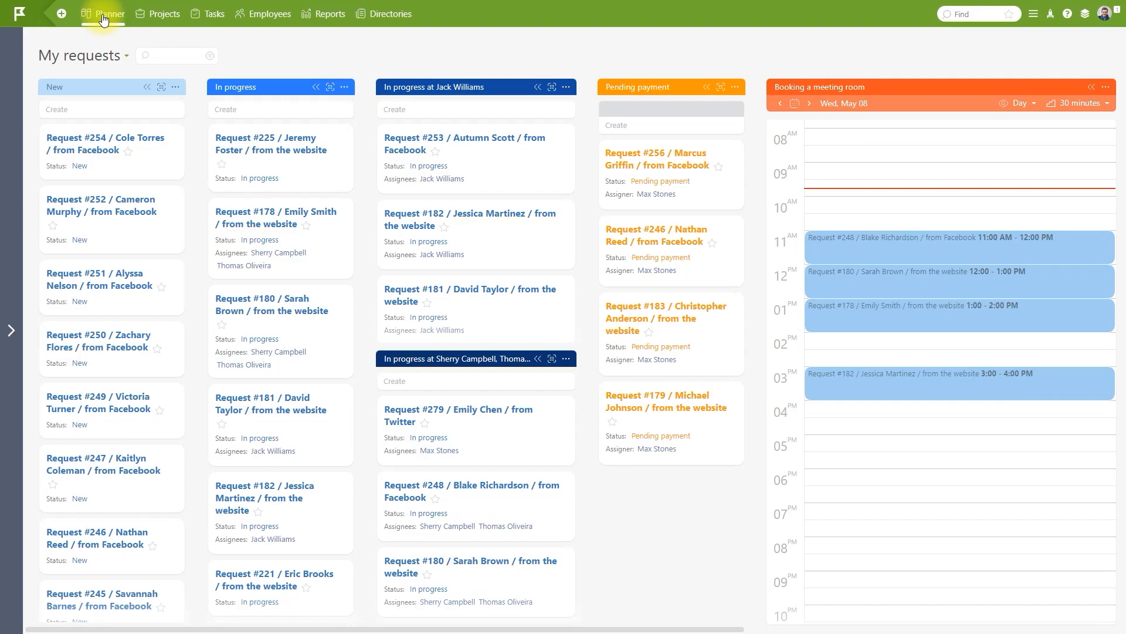
Set Request #254 to In progress and drag Request #252 into the Payment received column.
{"action": "left_click", "coordinate": [81, 169]}
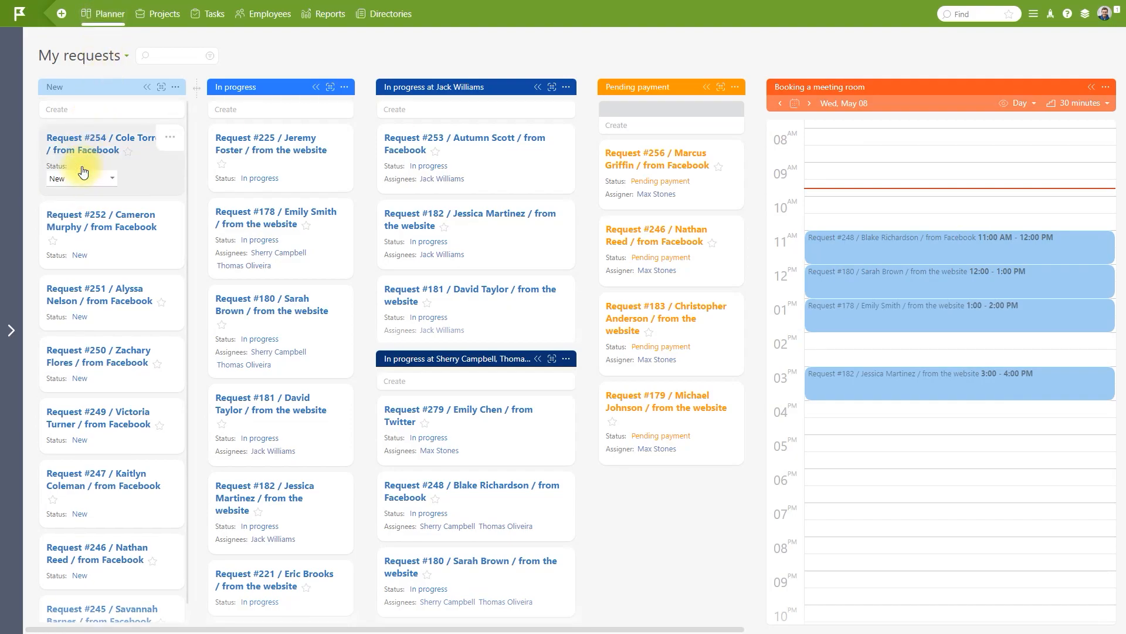
{"action": "left_click", "coordinate": [112, 177]}
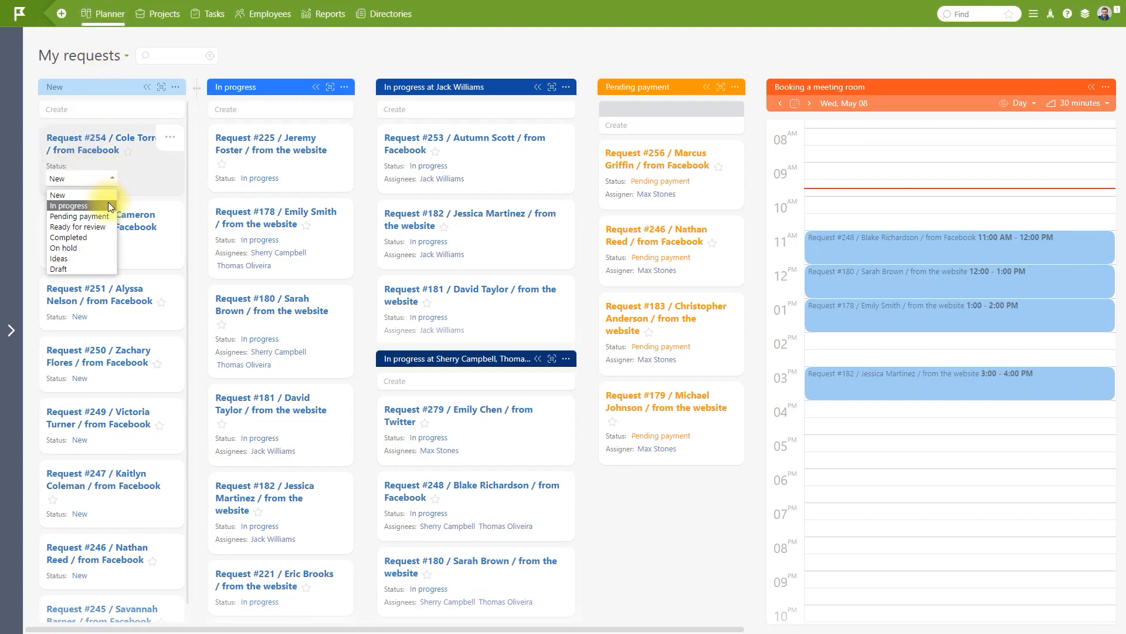
{"action": "left_click", "coordinate": [108, 201]}
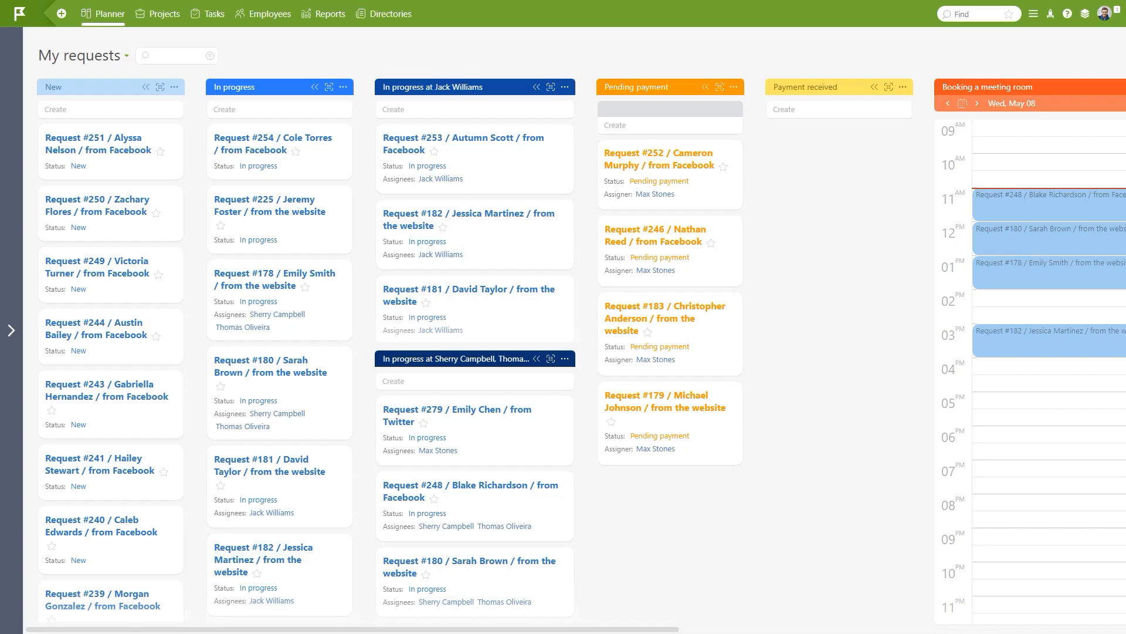
{"action": "left_click_drag", "start_coordinate": [684, 171], "coordinate": [859, 174]}
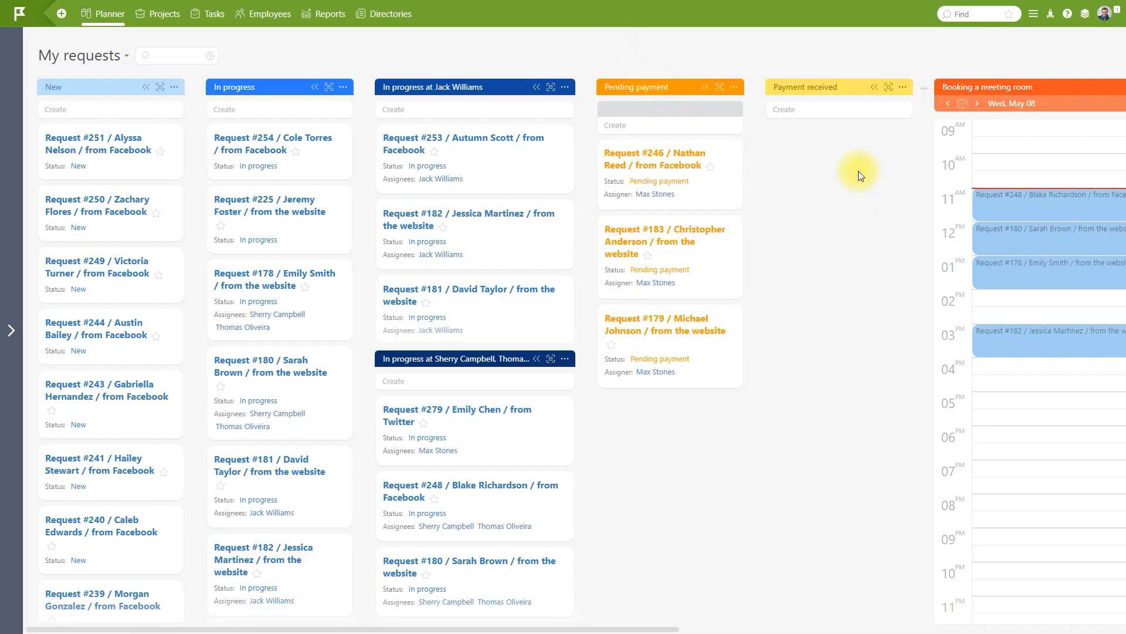
Test the Payment received column's filter against Request #252 from Facebook.
{"action": "left_click", "coordinate": [903, 88]}
{"action": "left_click", "coordinate": [928, 124]}
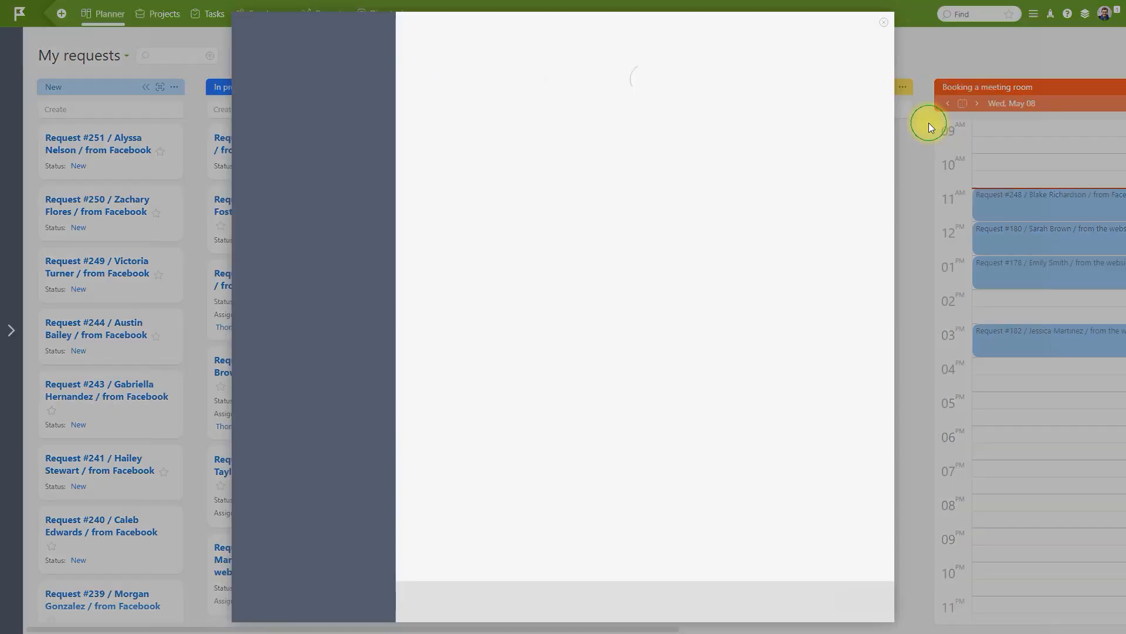
{"action": "left_click", "coordinate": [870, 26]}
{"action": "left_click", "coordinate": [751, 263]}
{"action": "left_click", "coordinate": [754, 297]}
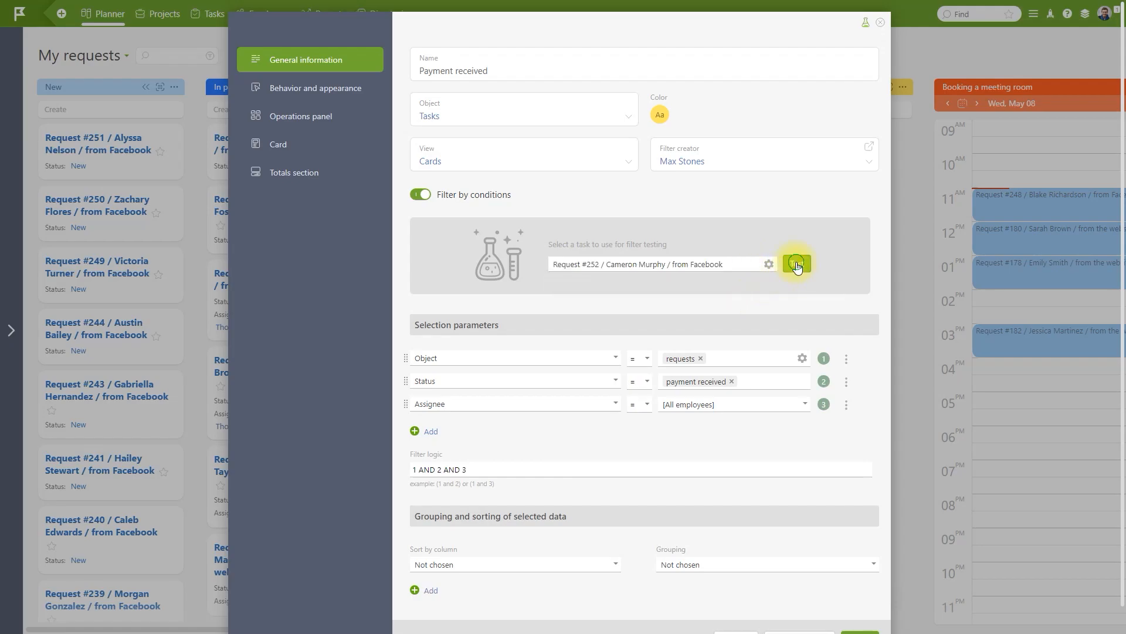
{"action": "left_click", "coordinate": [798, 265]}
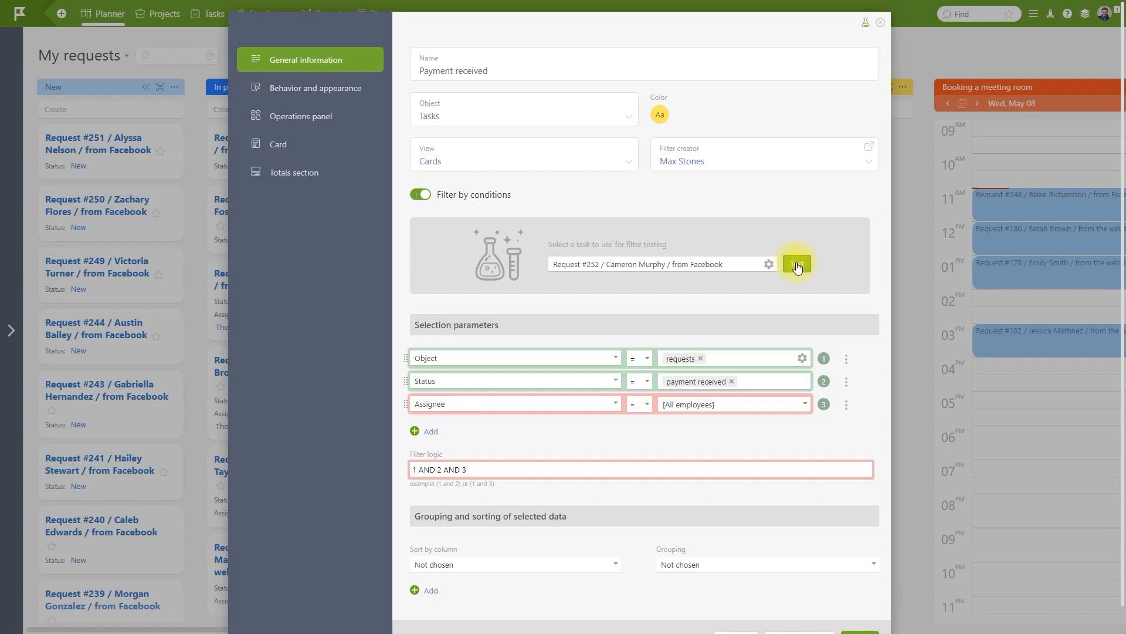
{"action": "left_click", "coordinate": [881, 24]}
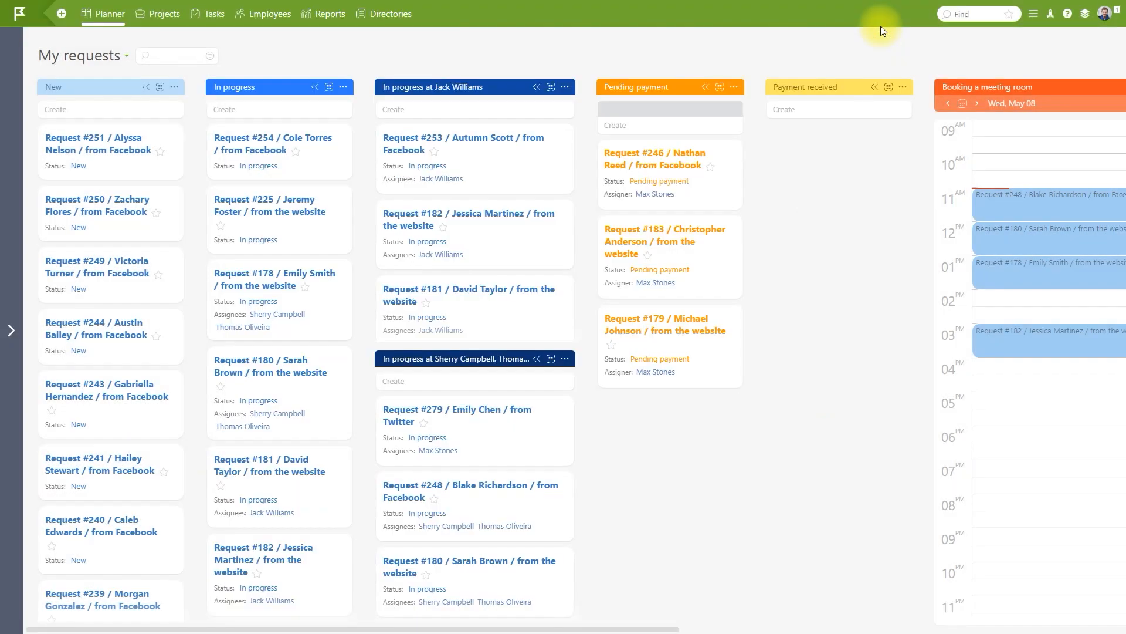
Check Request #252's log, then restrict the filter's Assignee condition to one specific employee and save.
{"action": "left_click", "coordinate": [1085, 13]}
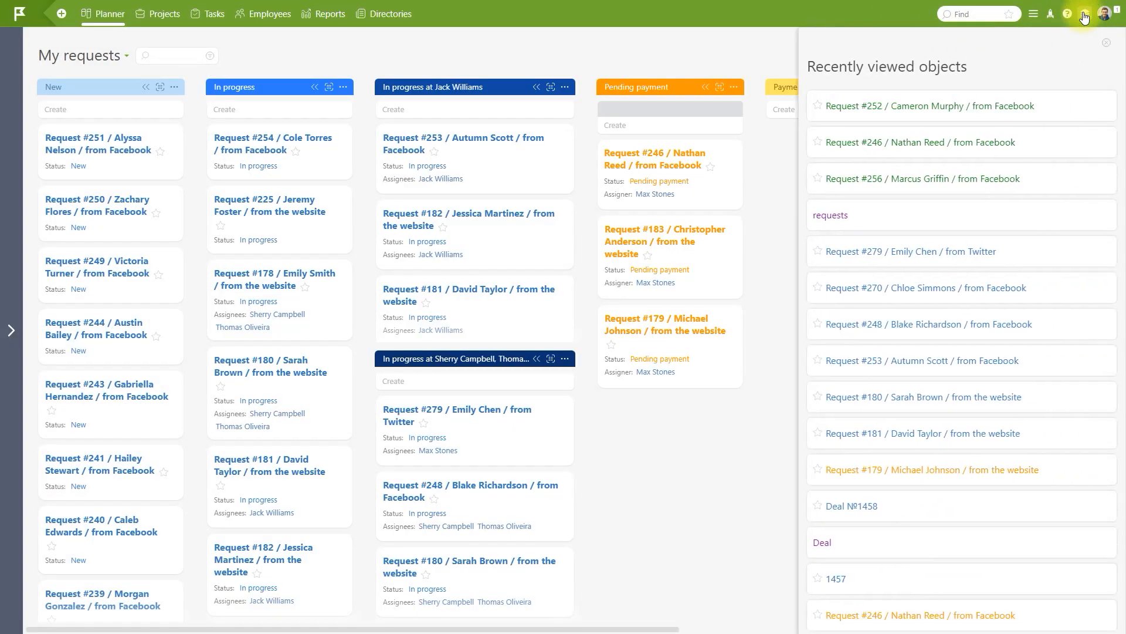
{"action": "left_click", "coordinate": [946, 106]}
{"action": "left_click", "coordinate": [1115, 166]}
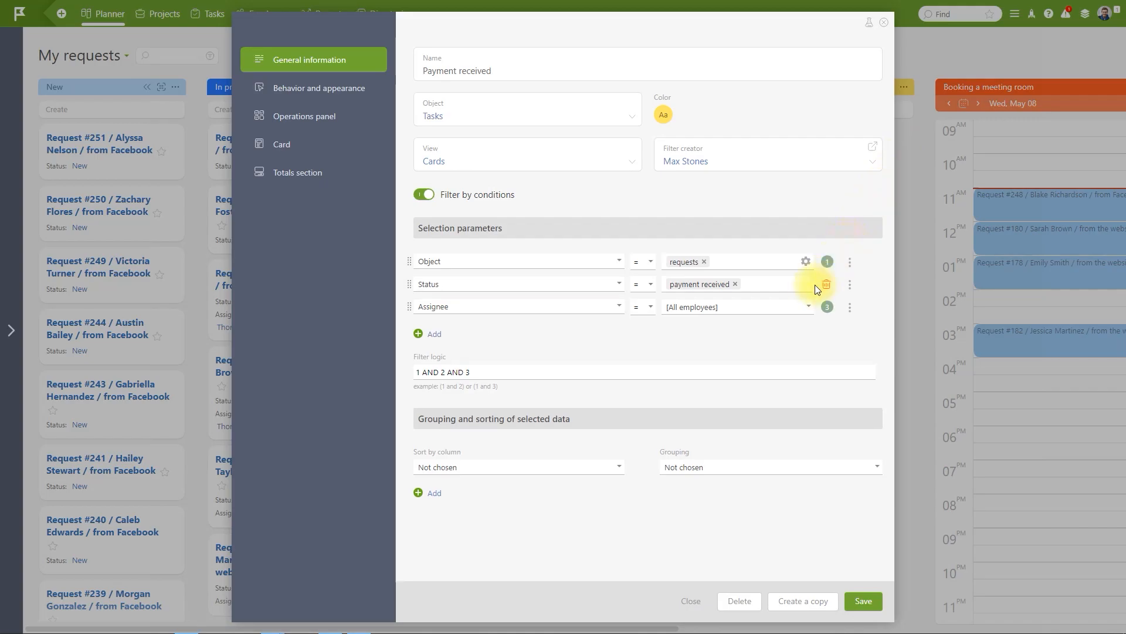
{"action": "left_click", "coordinate": [778, 306]}
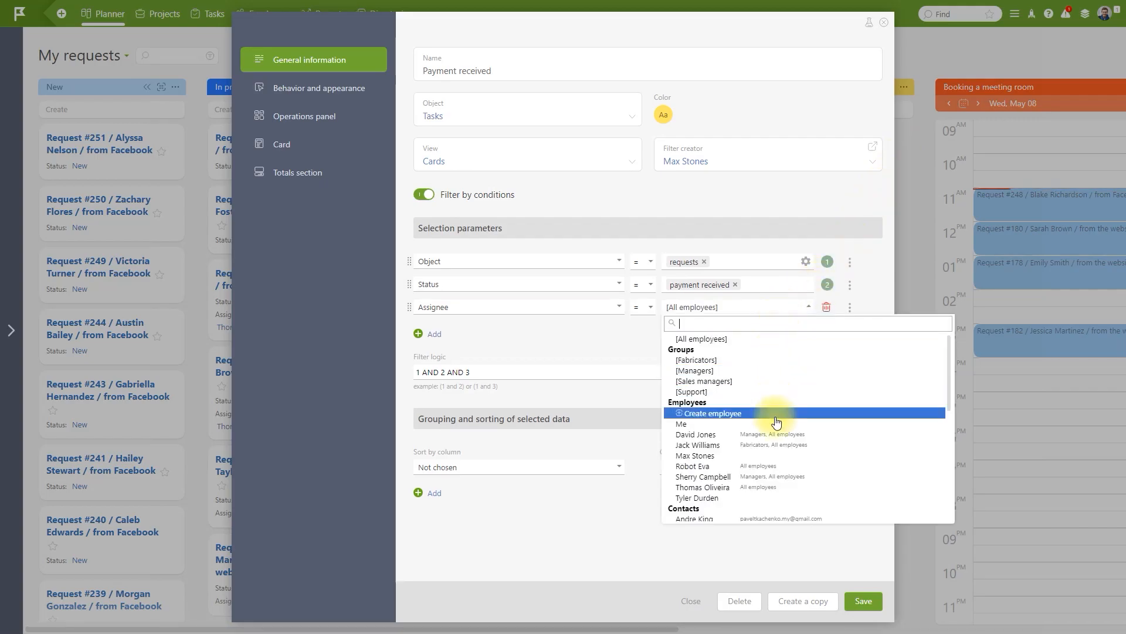
{"action": "left_click", "coordinate": [786, 456]}
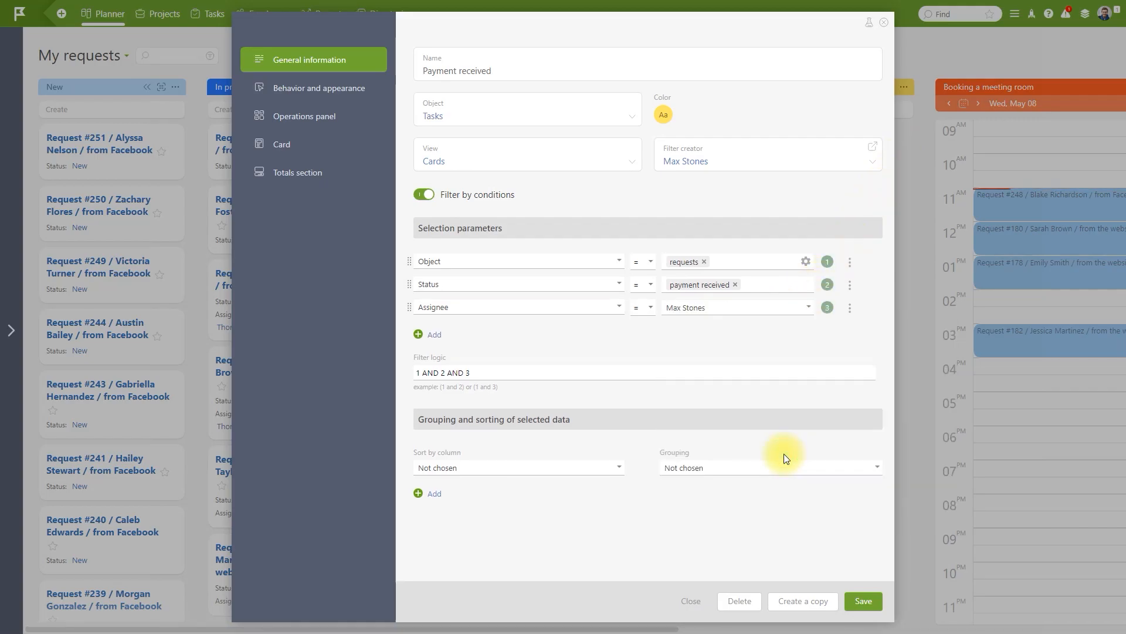
{"action": "left_click", "coordinate": [866, 601]}
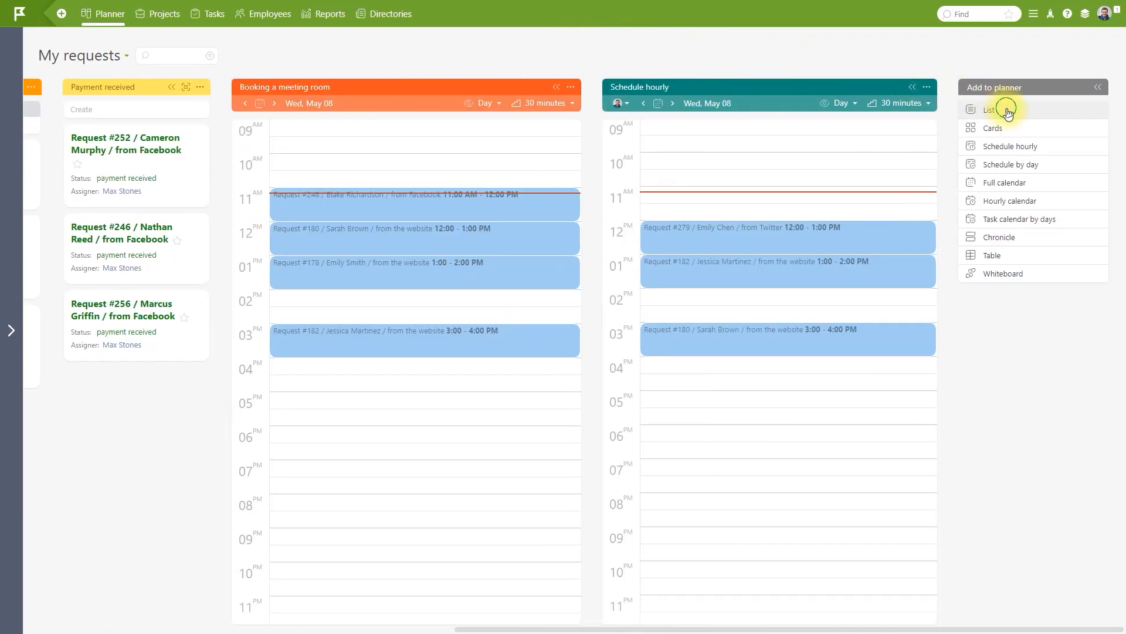
Add a light pink list column named 'idea' to the planner.
{"action": "left_click", "coordinate": [1007, 109]}
{"action": "type", "text": "Lis"}
{"action": "key", "text": "BackSpace"}
{"action": "key", "text": "BackSpace"}
{"action": "key", "text": "BackSpace"}
{"action": "type", "text": "idea"}
{"action": "left_click", "coordinate": [666, 116]}
{"action": "left_click", "coordinate": [714, 138]}
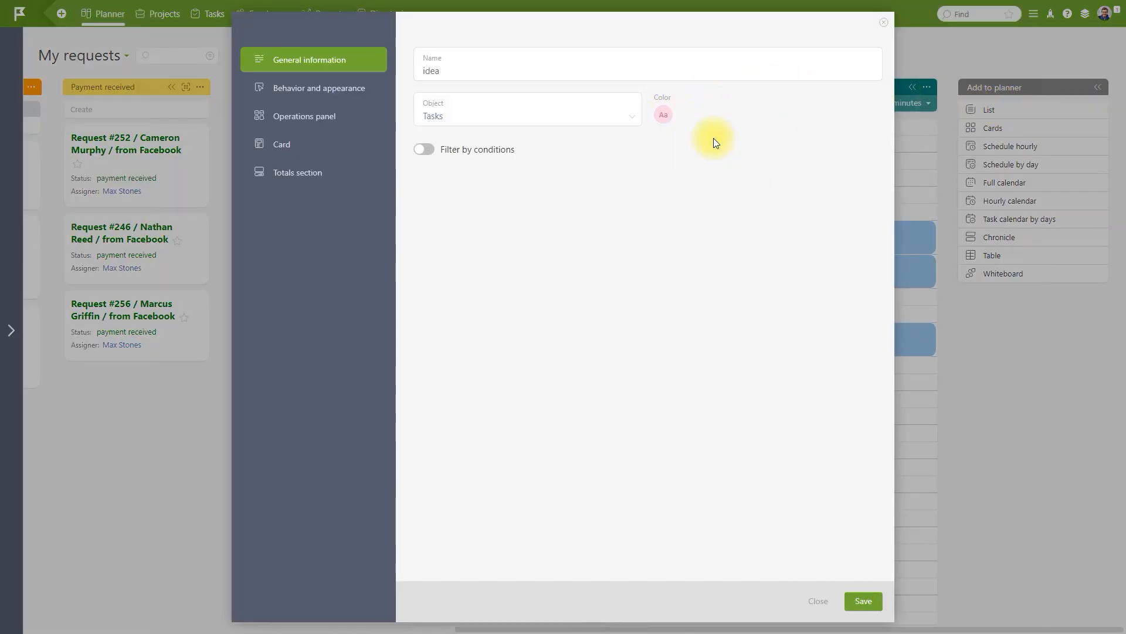
{"action": "left_click", "coordinate": [864, 611]}
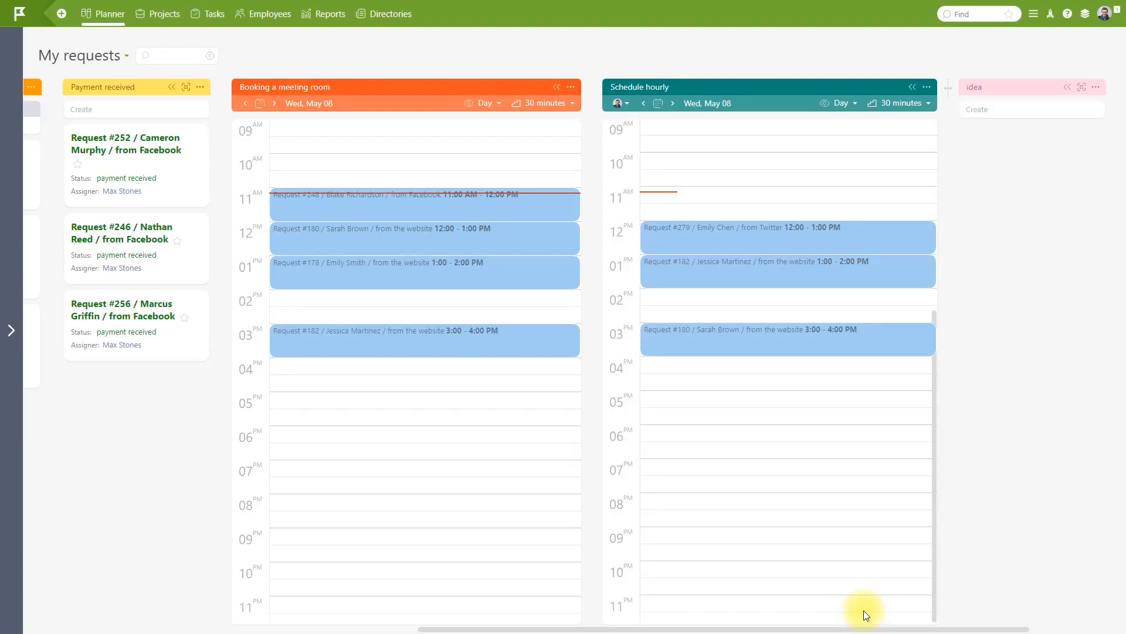
Add the item 'Develop a website logo' to the idea column and review its settings.
{"action": "left_click", "coordinate": [1073, 111]}
{"action": "type", "text": "Develop a website logo"}
{"action": "left_click", "coordinate": [1080, 159]}
{"action": "left_click", "coordinate": [1096, 87]}
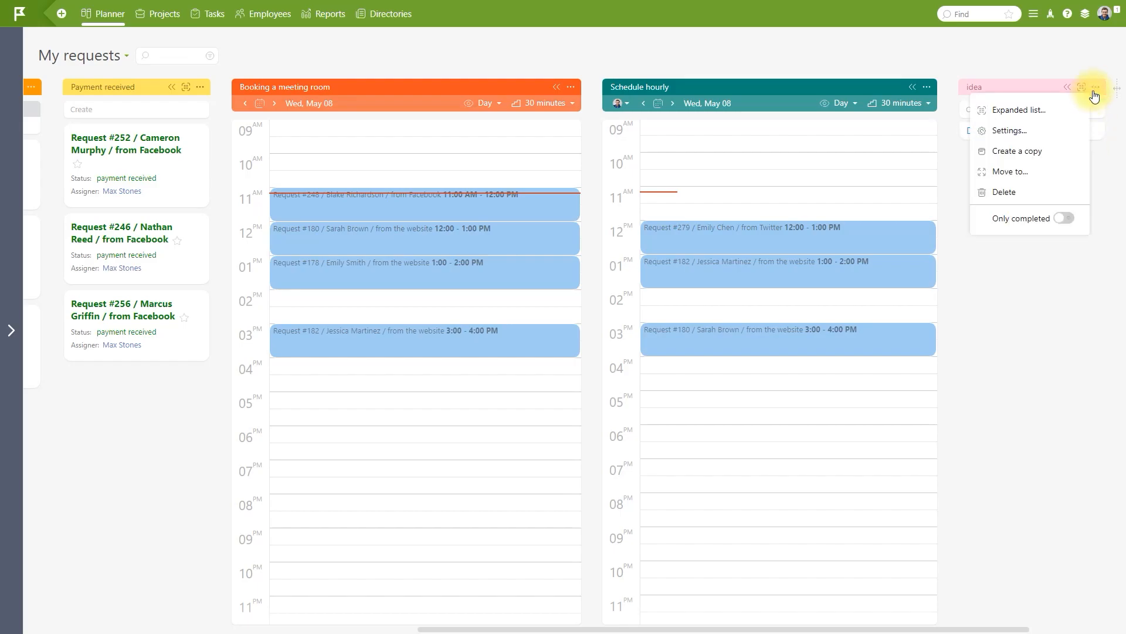
{"action": "left_click", "coordinate": [1047, 121]}
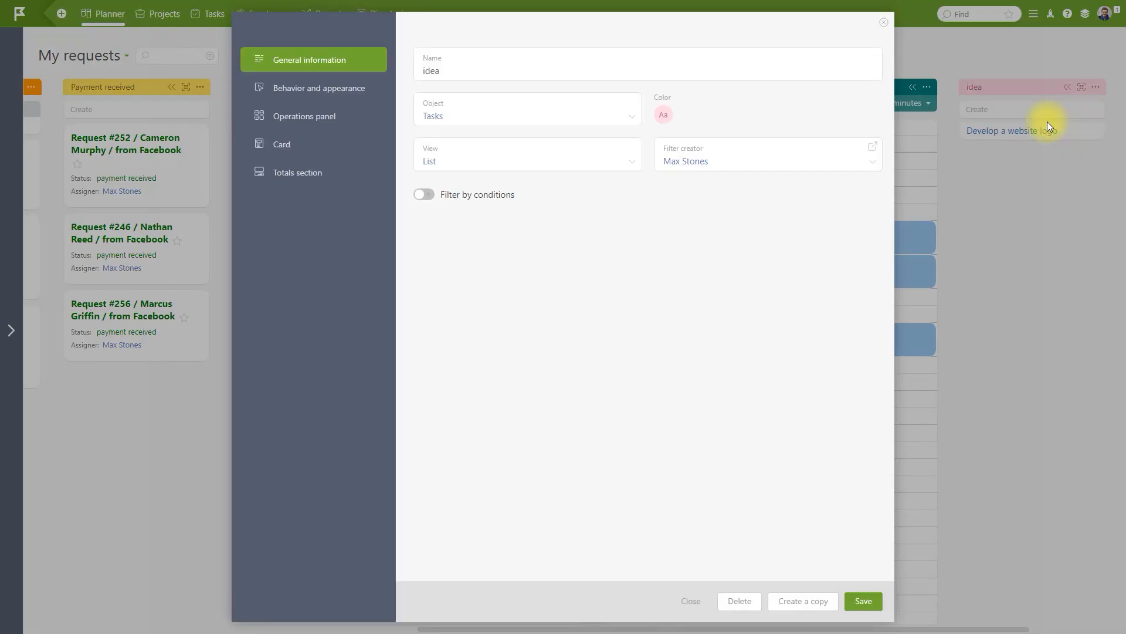
{"action": "left_click", "coordinate": [883, 23]}
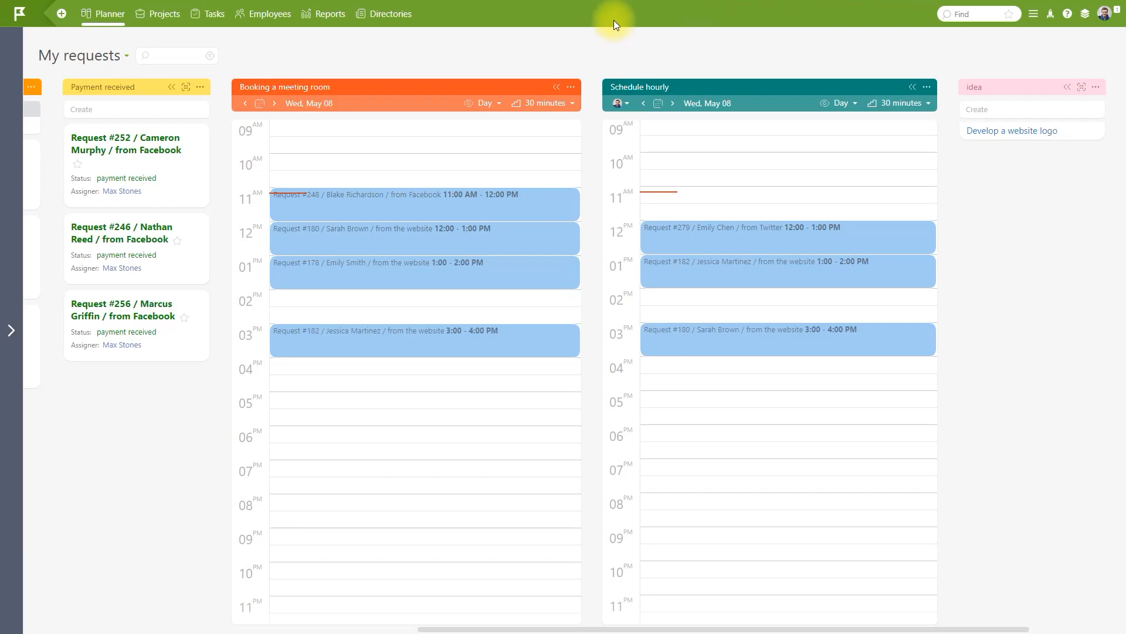
Log in as another employee from their profile and return to the planner board.
{"action": "left_click", "coordinate": [270, 14]}
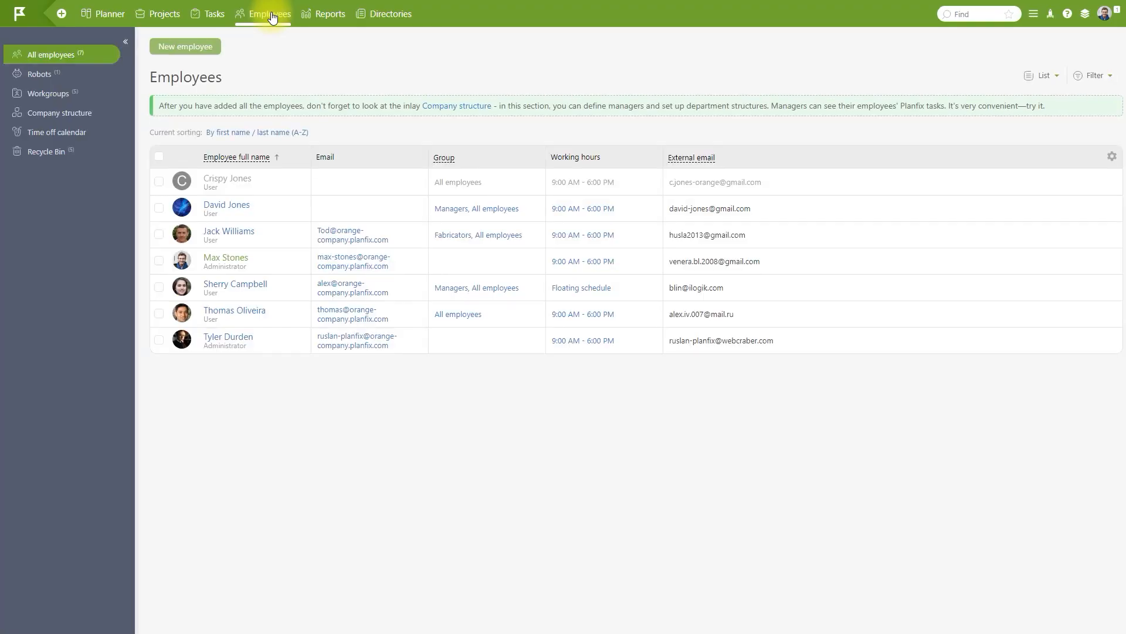
{"action": "left_click", "coordinate": [254, 177]}
{"action": "left_click", "coordinate": [253, 47]}
{"action": "left_click", "coordinate": [262, 184]}
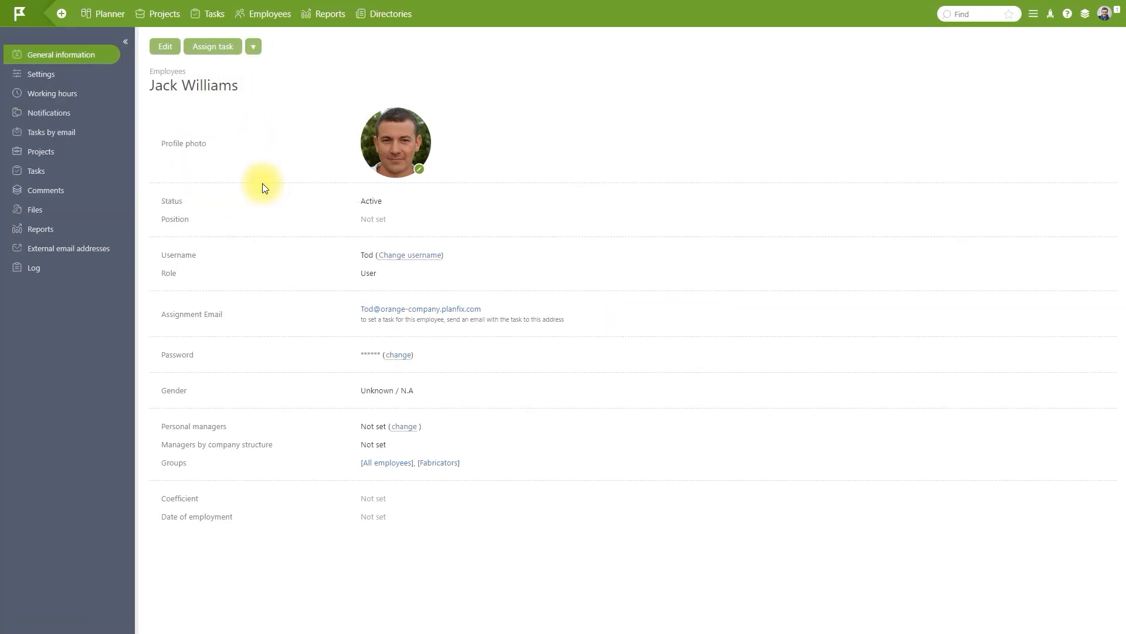
{"action": "left_click", "coordinate": [115, 19]}
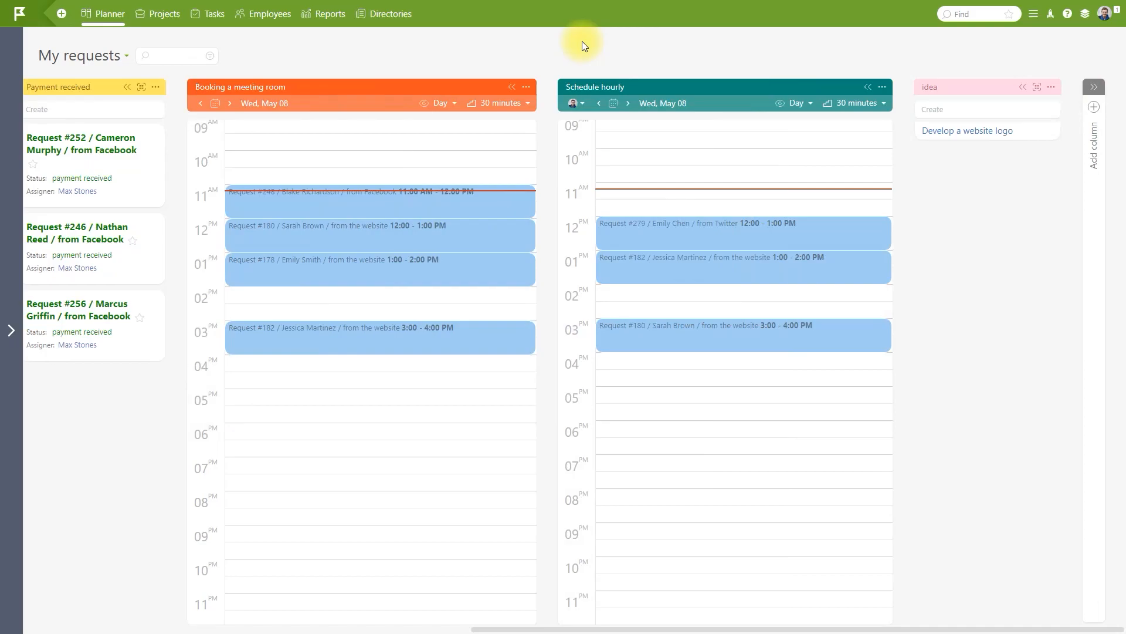
Make that employee the assignee of the Develop a website logo task.
{"action": "left_click", "coordinate": [933, 132]}
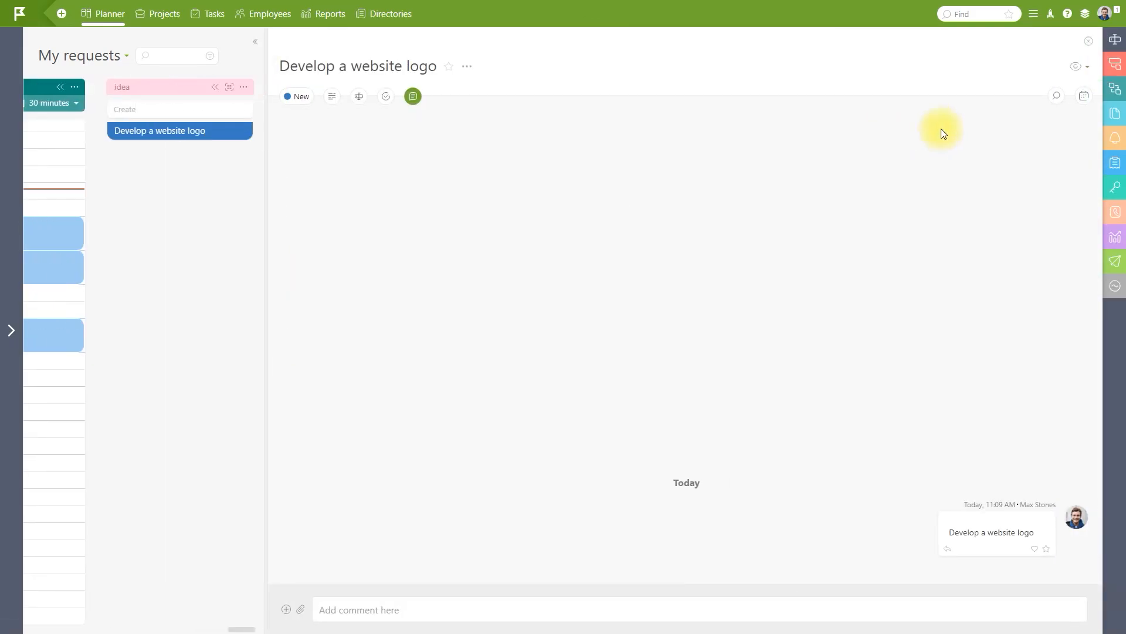
{"action": "left_click", "coordinate": [1116, 39]}
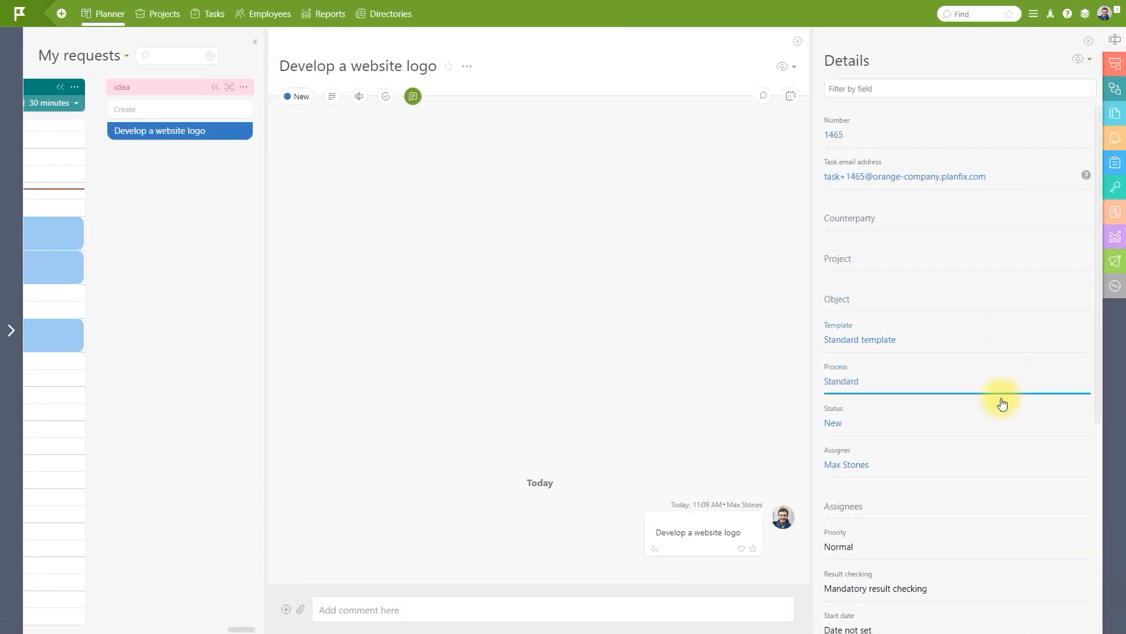
{"action": "left_click", "coordinate": [1003, 504]}
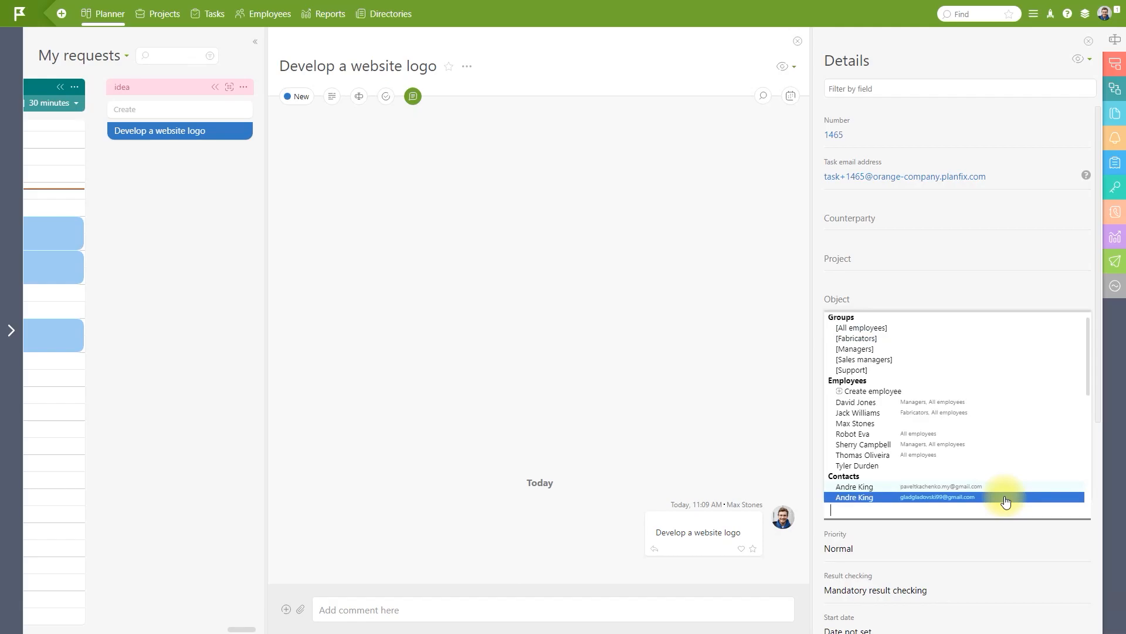
{"action": "left_click", "coordinate": [986, 413]}
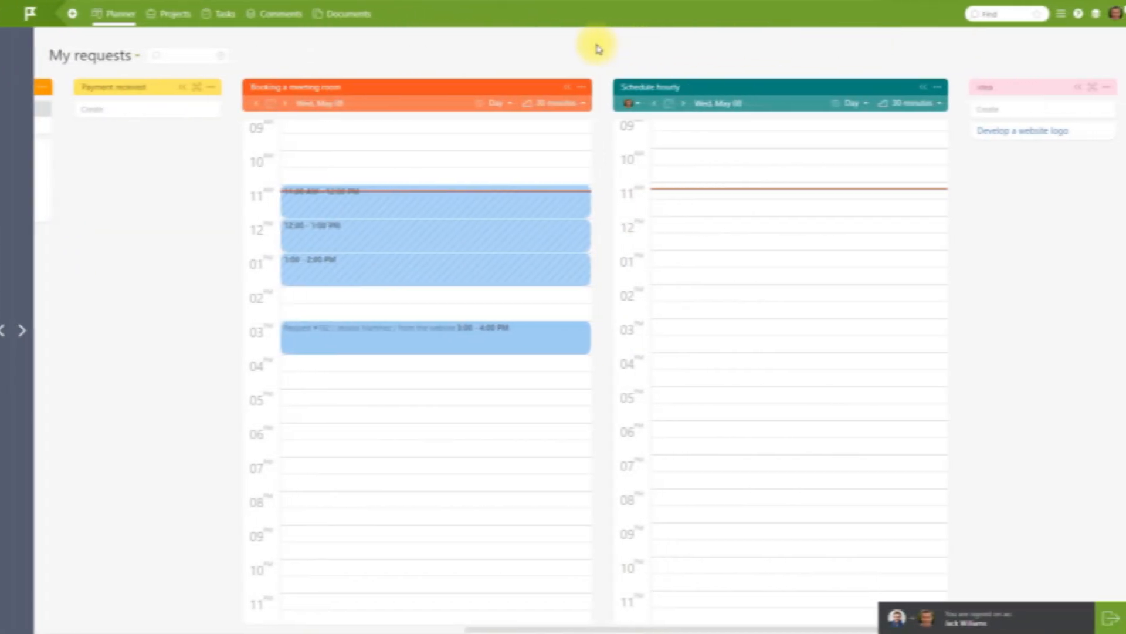